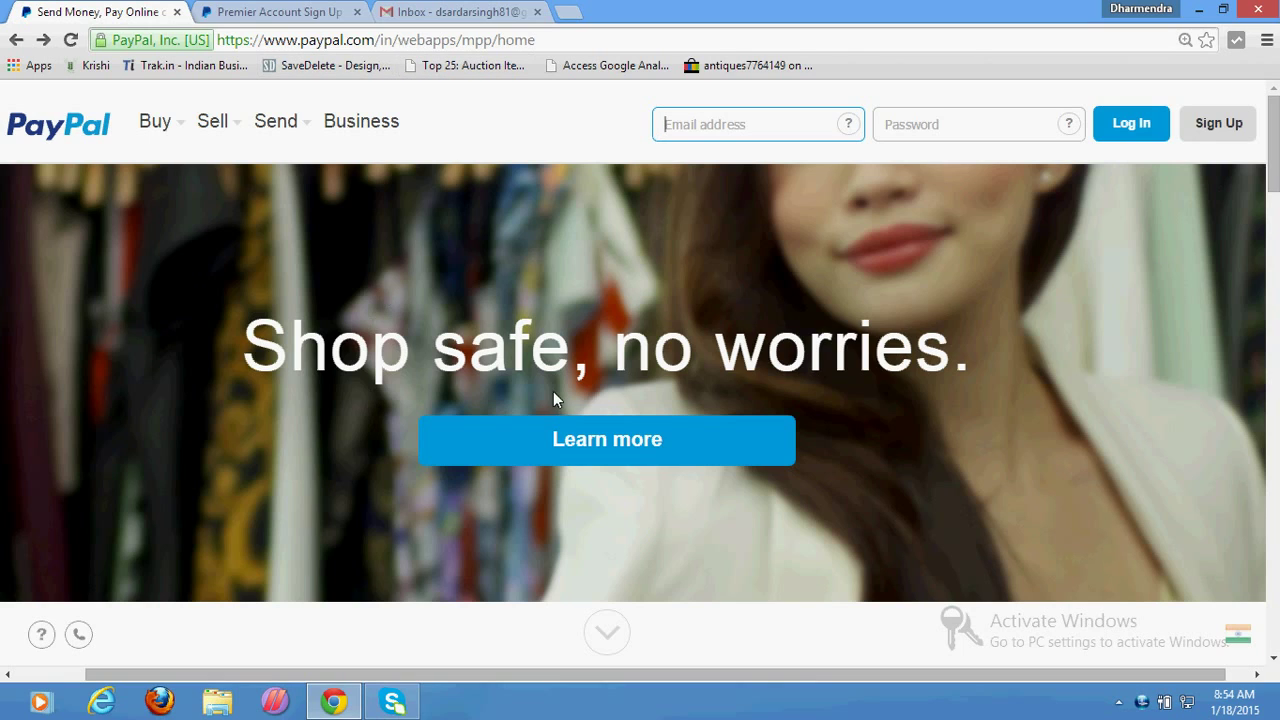
# Open PayPal's sign-up page offering individual and business account types for India
pyautogui.click(1224, 140)
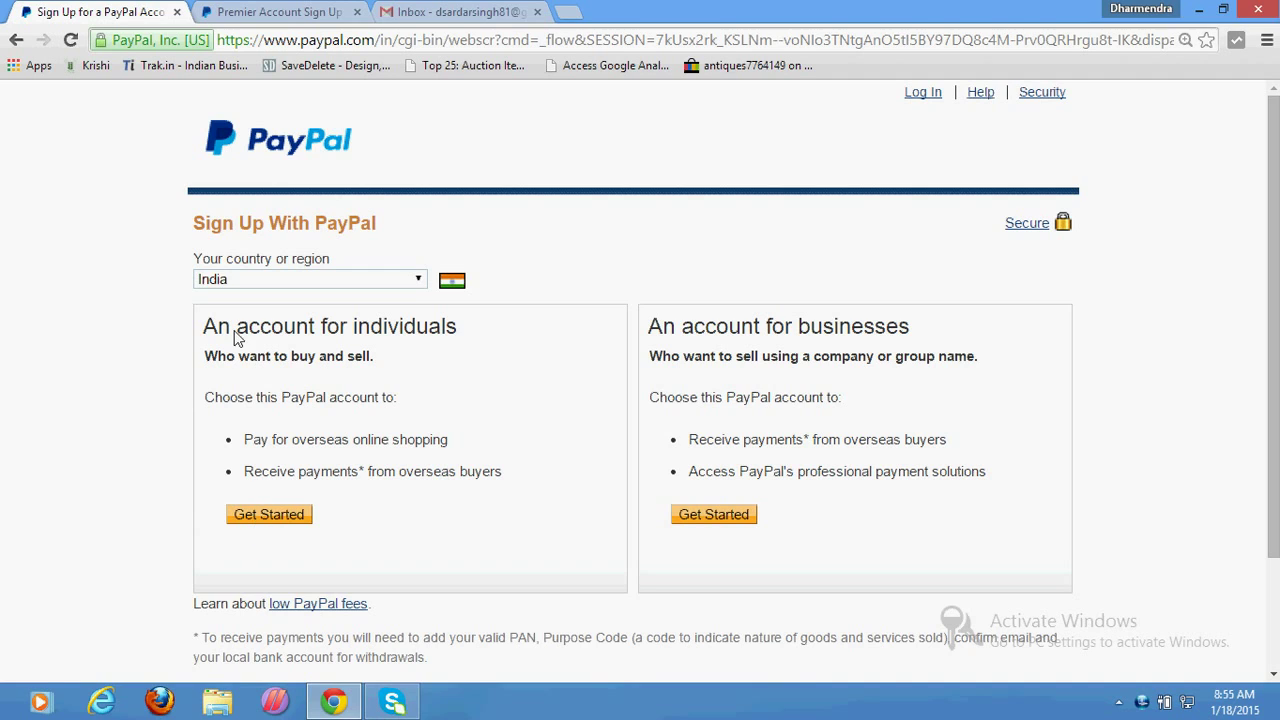
# Switch to the prefilled Premier Account sign-up form and review its address and mobile details
pyautogui.click(285, 12)
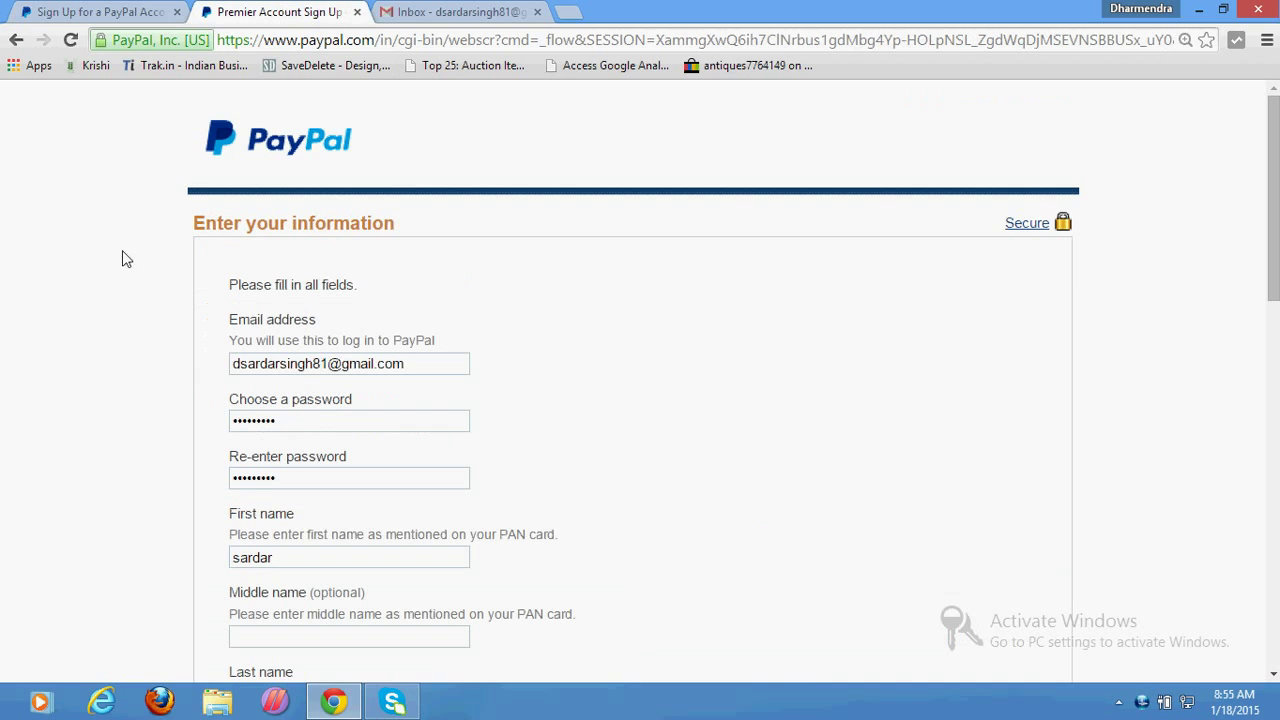
pyautogui.scroll(-4, 122, 276)
pyautogui.scroll(-2, 122, 277)
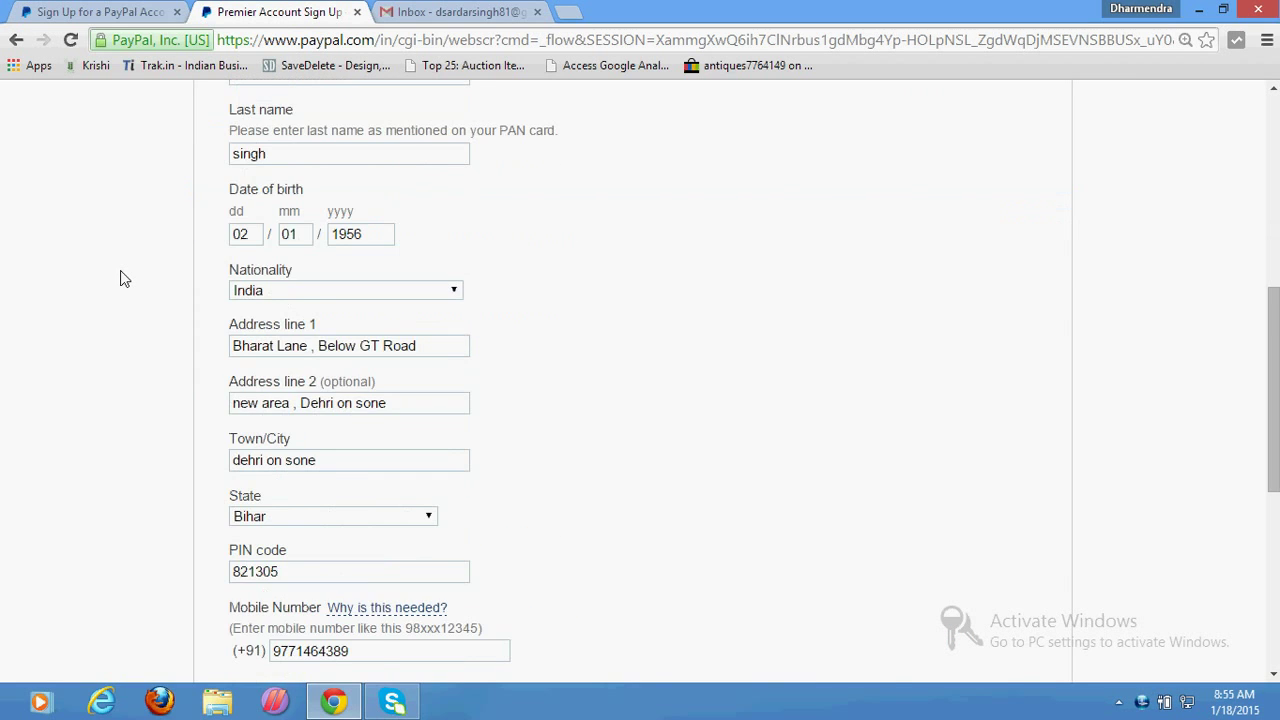
pyautogui.scroll(-6, 122, 278)
pyautogui.scroll(6, 122, 280)
pyautogui.scroll(5, 122, 281)
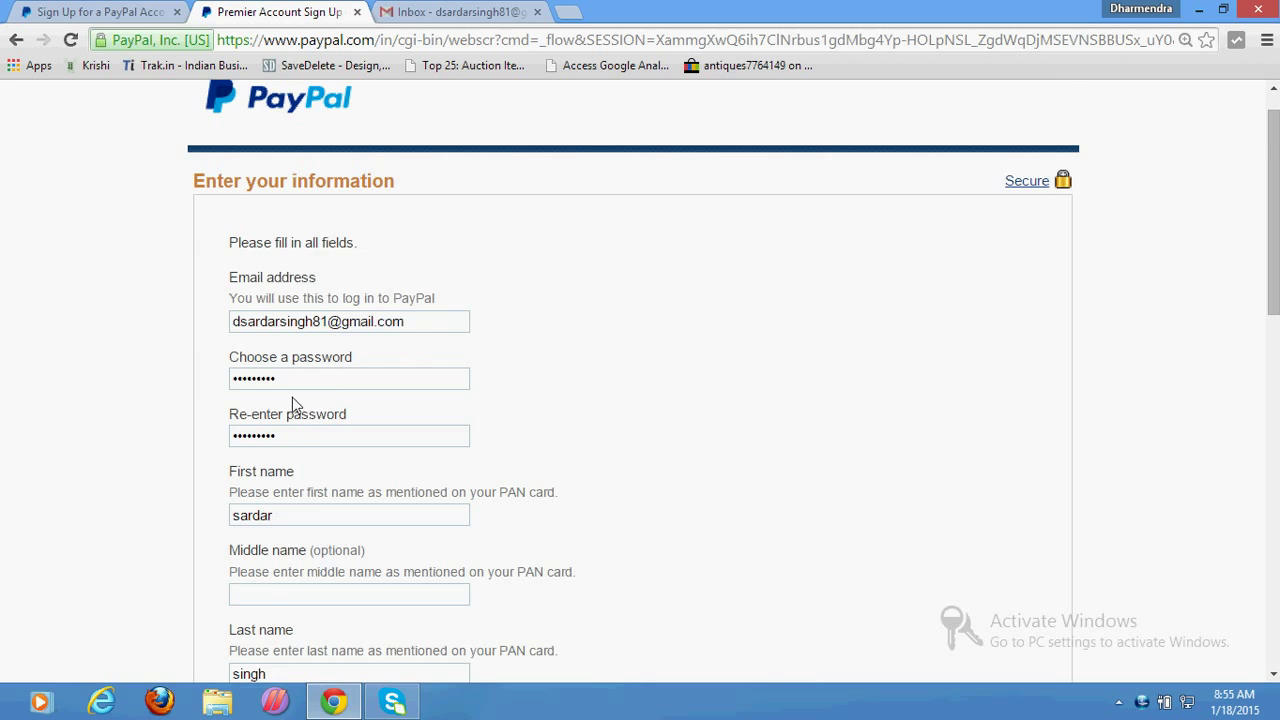
pyautogui.scroll(-1, 190, 415)
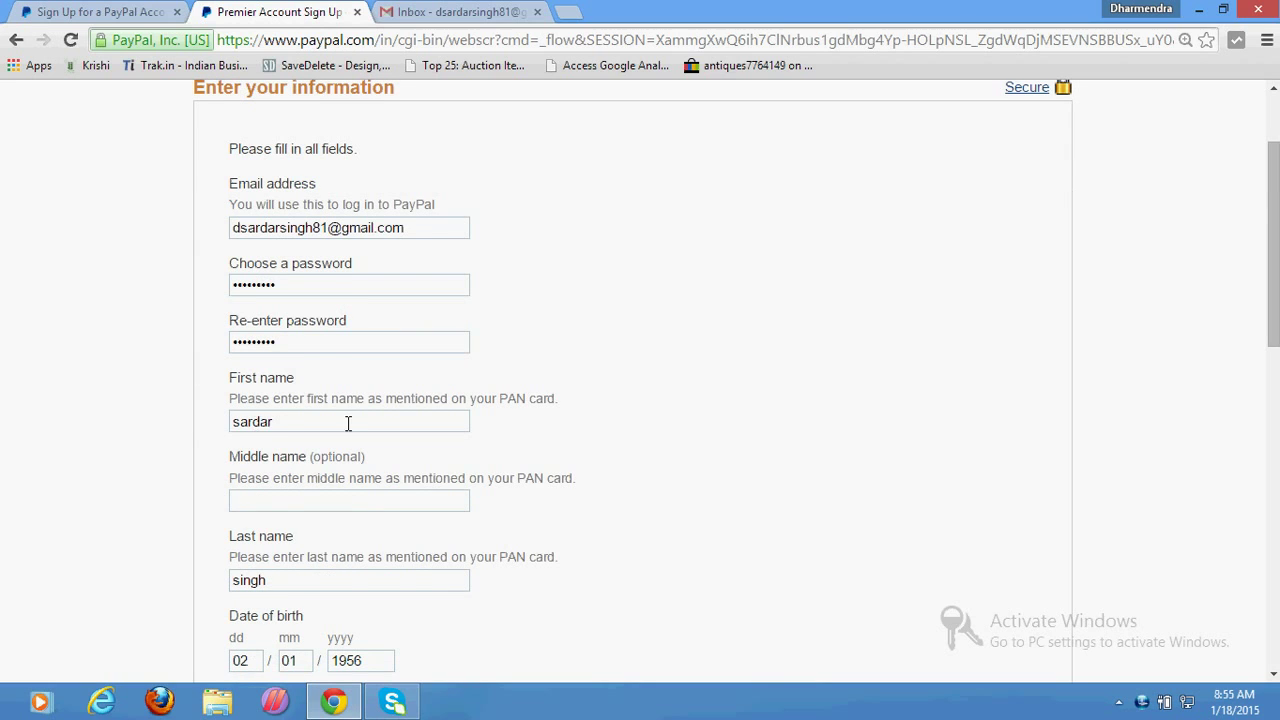
pyautogui.scroll(-2, 426, 426)
pyautogui.scroll(-1, 110, 455)
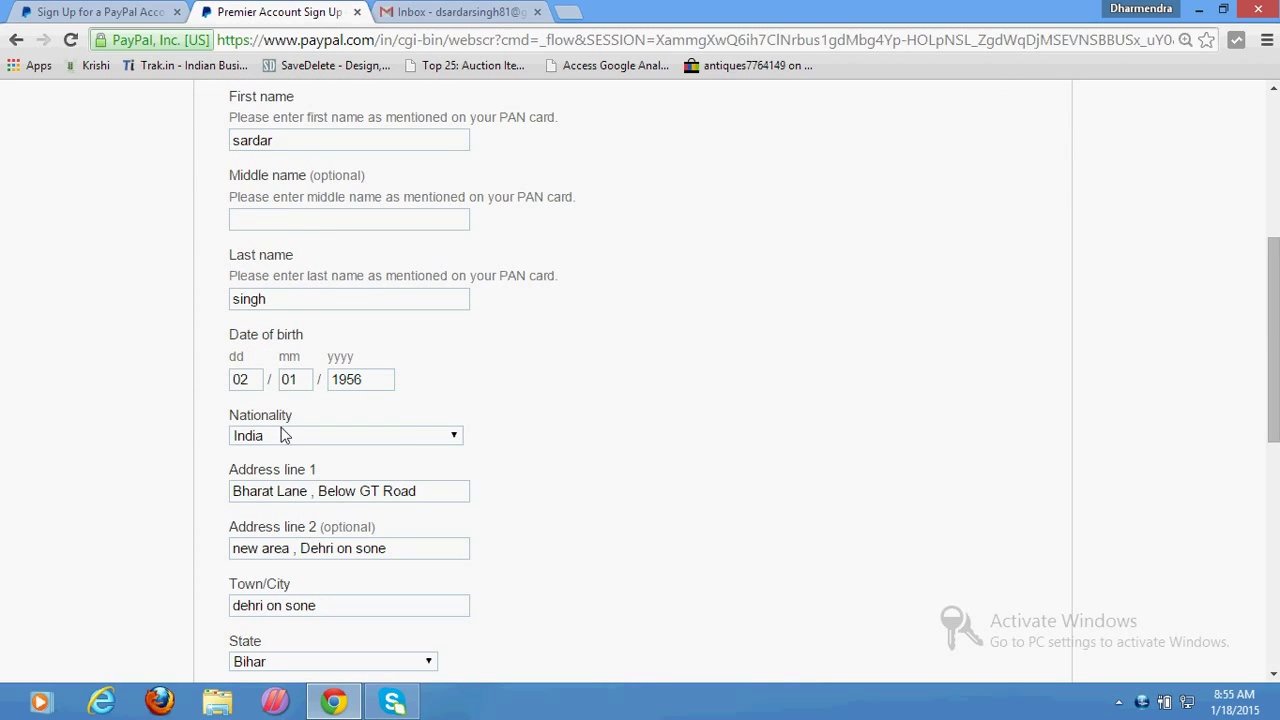
pyautogui.scroll(-1, 580, 437)
pyautogui.scroll(-1, 585, 438)
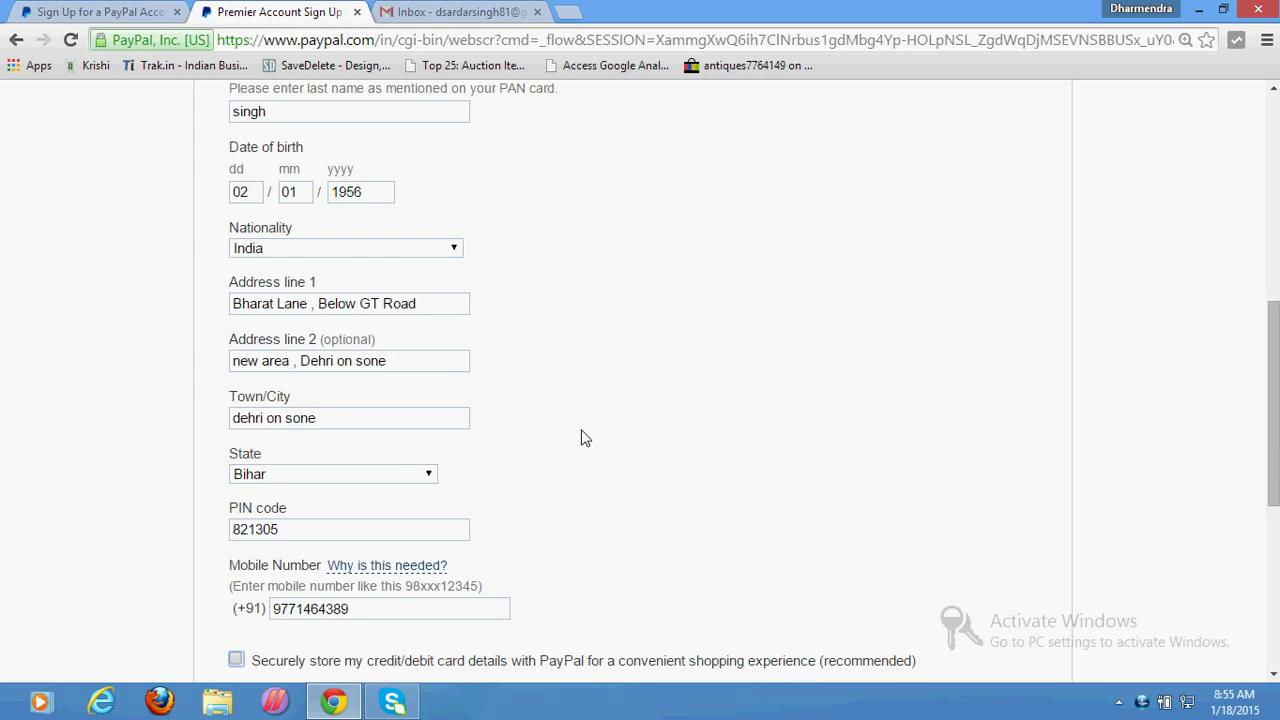
pyautogui.scroll(-2, 585, 438)
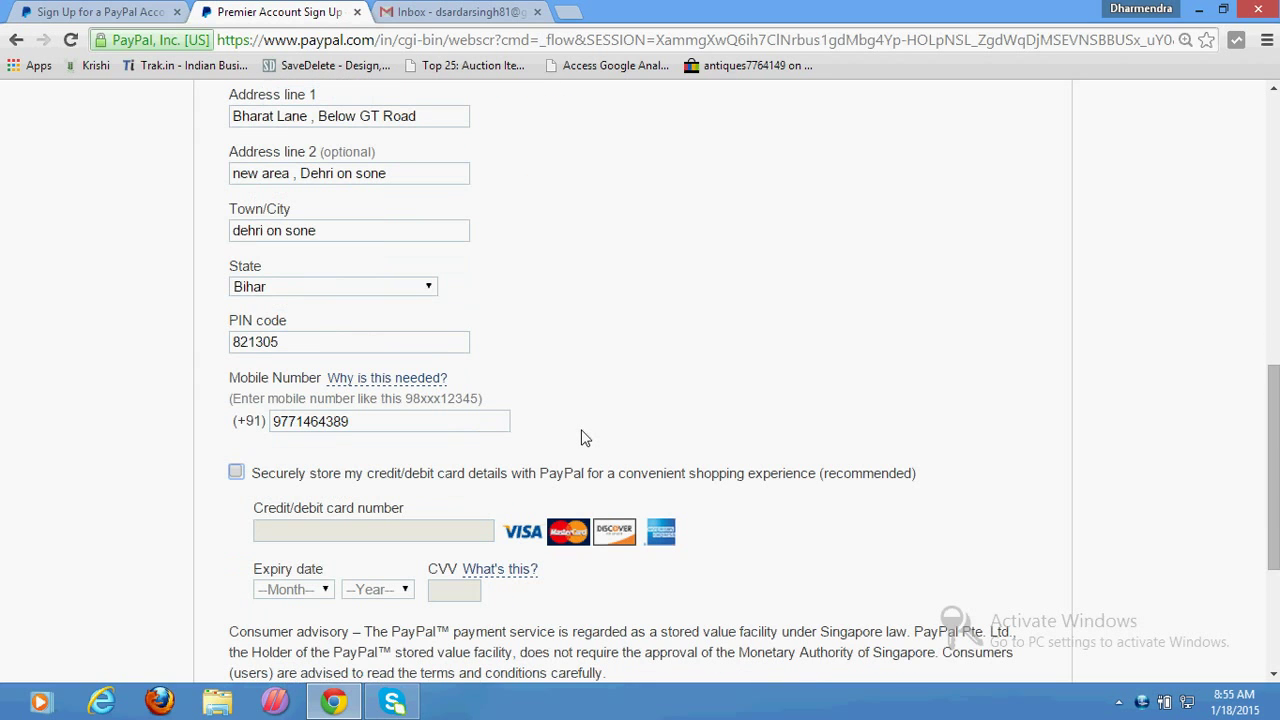
# Leave 'Securely store my card' unticked, then agree and create the account
pyautogui.click(237, 474)
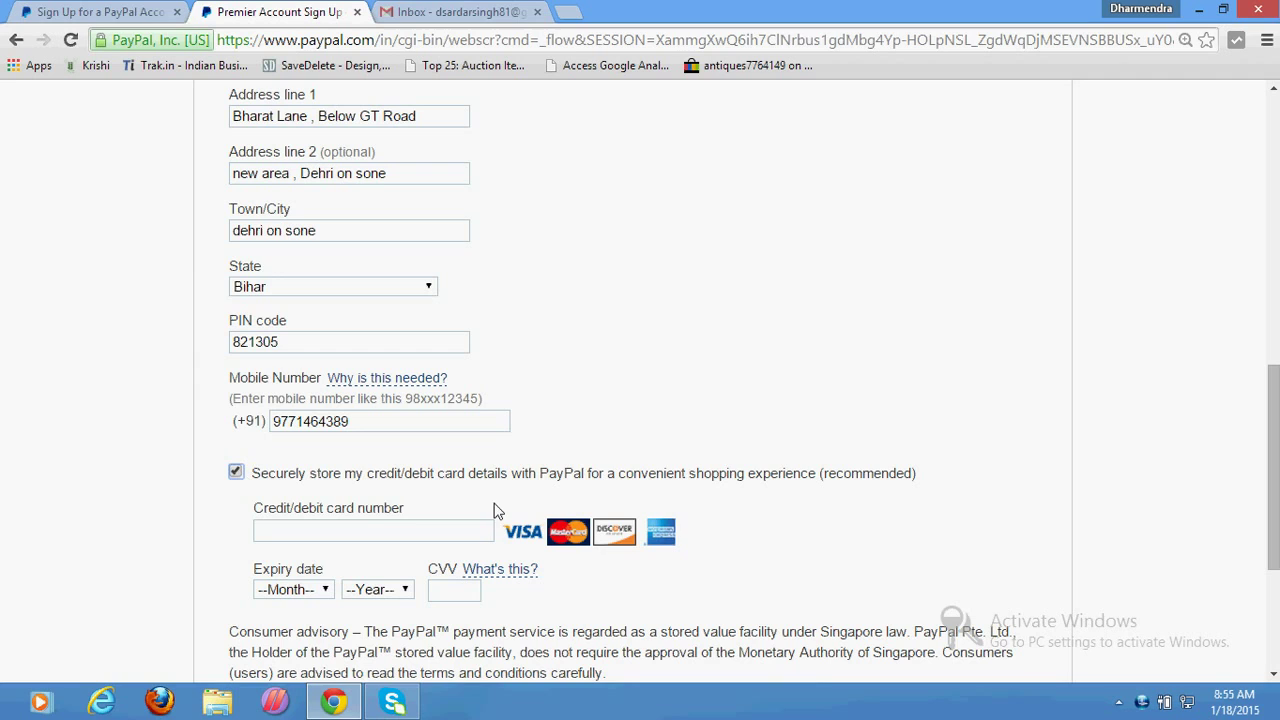
pyautogui.scroll(-1, 800, 503)
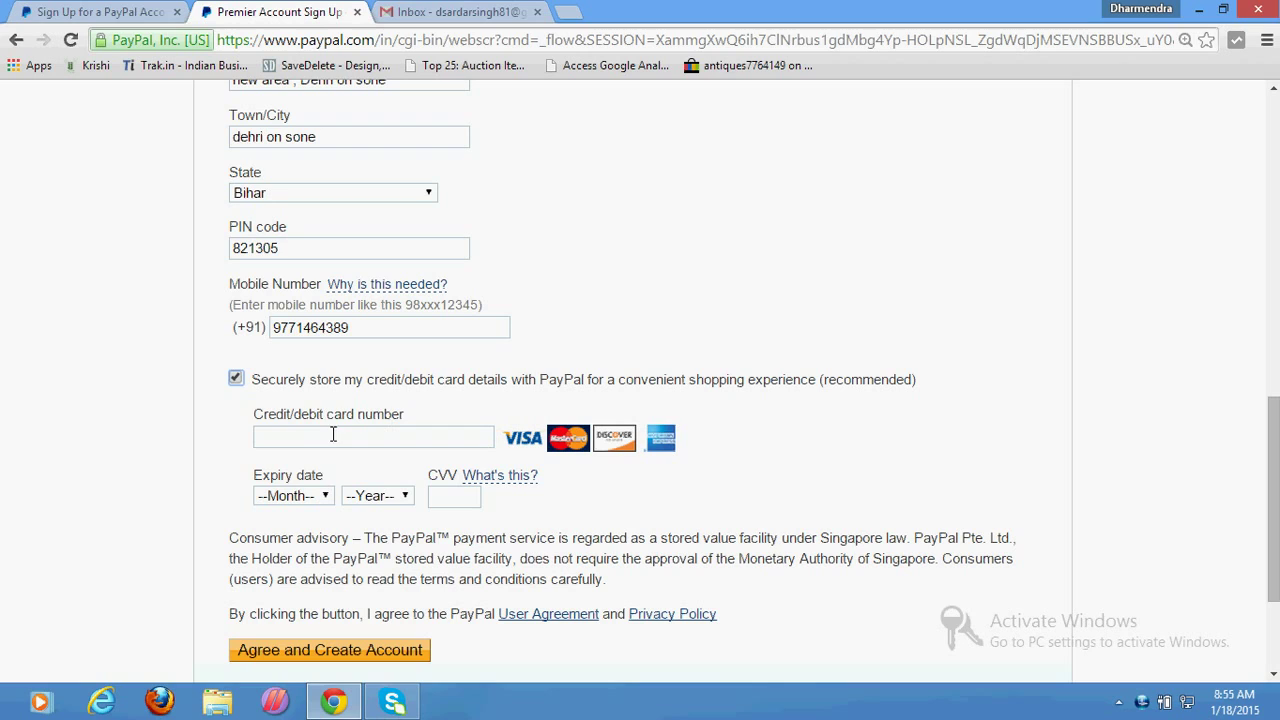
pyautogui.click(236, 380)
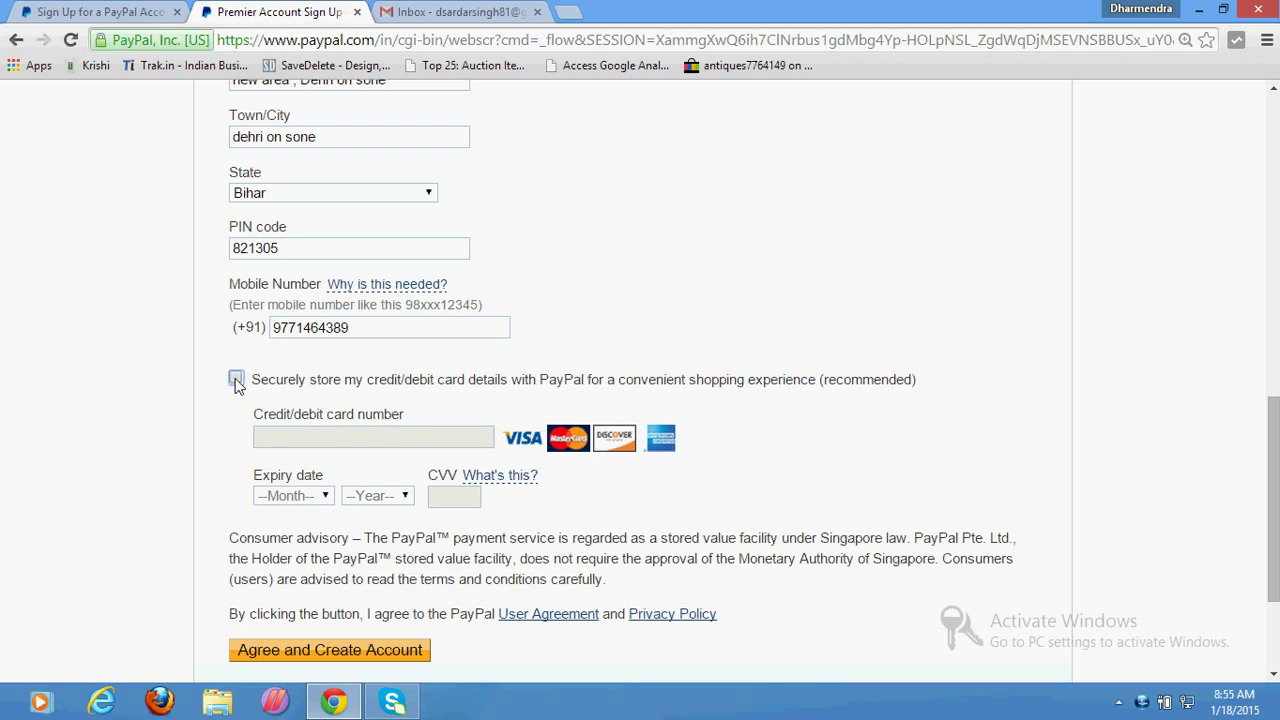
pyautogui.scroll(-2, 357, 512)
pyautogui.click(293, 466)
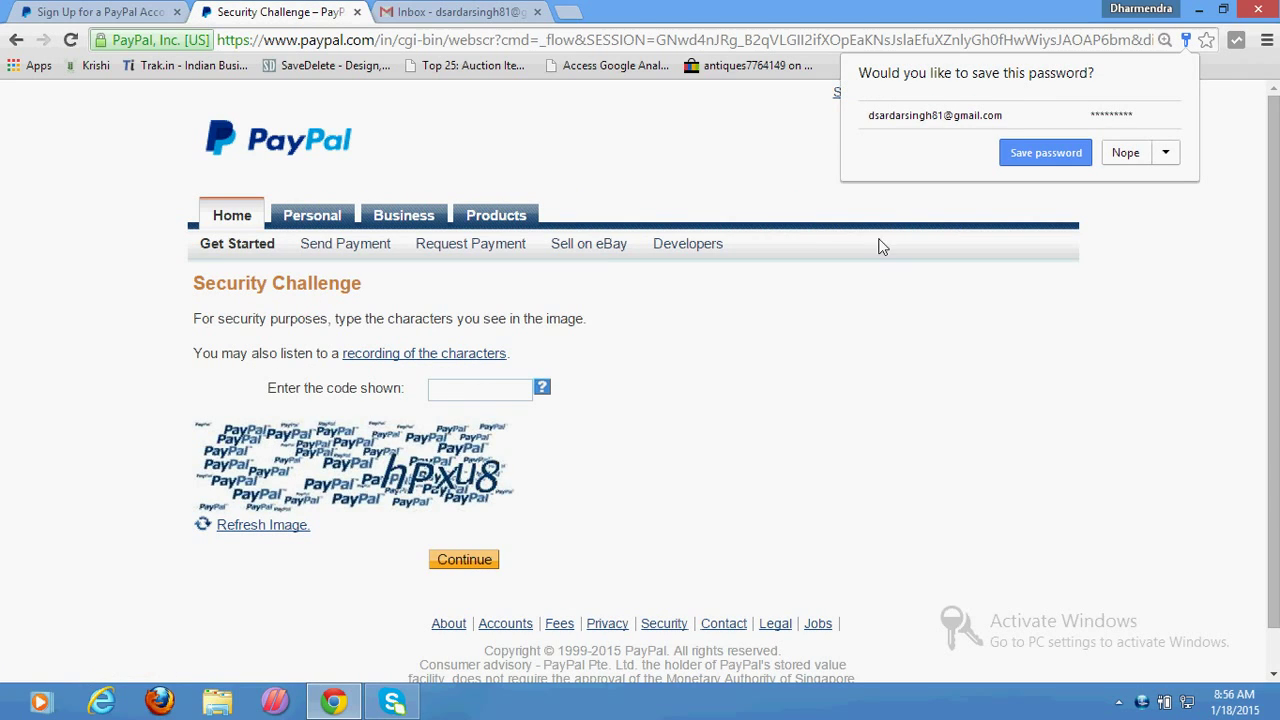
# Decline Chrome's password save and submit the corrected security-challenge code
pyautogui.click(1120, 153)
pyautogui.click(471, 390)
pyautogui.write('h')
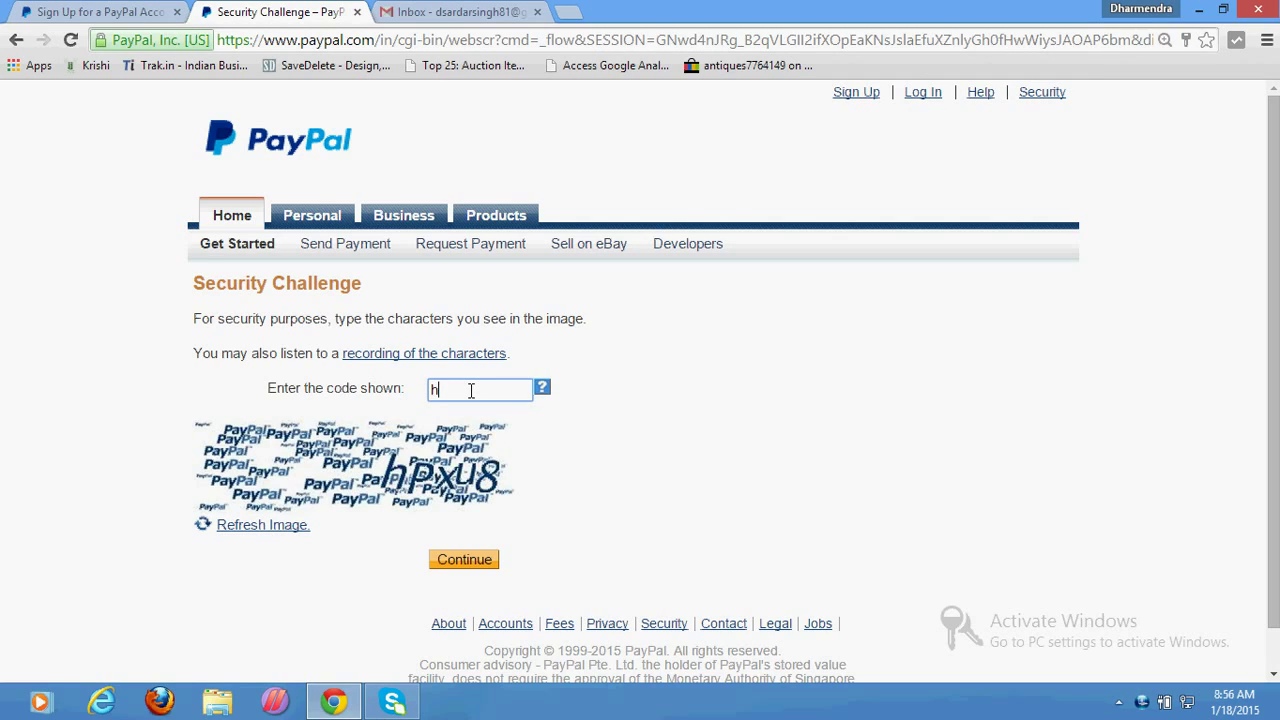
pyautogui.write('PXU8')
pyautogui.click(468, 388)
pyautogui.press('BackSpace')
pyautogui.write('u8')
pyautogui.click(473, 558)
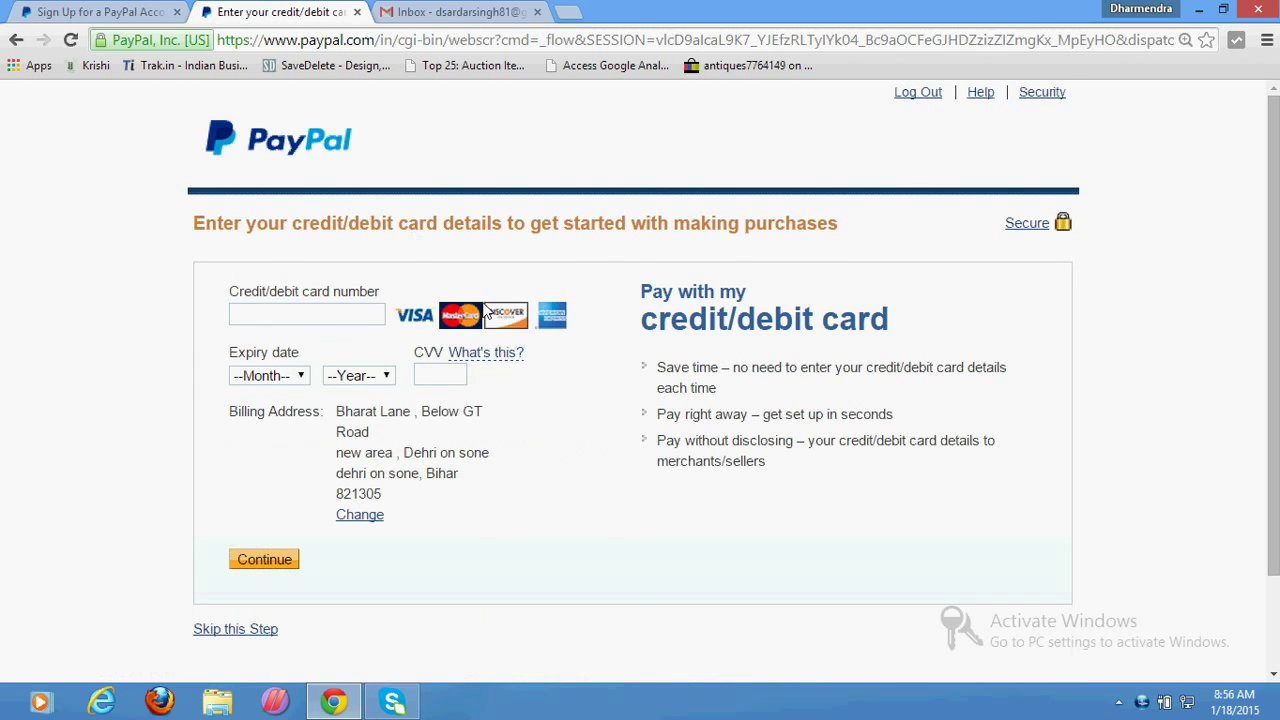
# Choose 'Skip this Step' on the credit/debit card details page
pyautogui.scroll(-2, 486, 316)
pyautogui.click(240, 527)
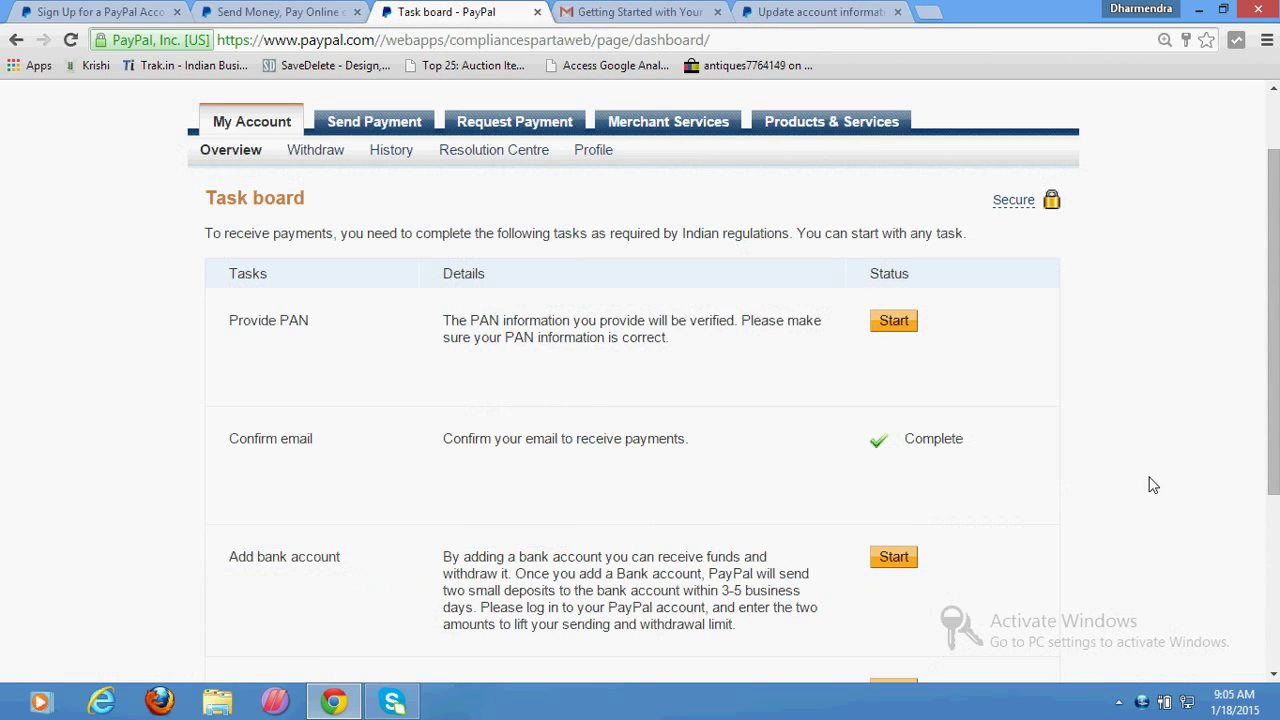
# Find Provide PAN on the task board and start it to reach Add PAN
pyautogui.scroll(-3, 241, 295)
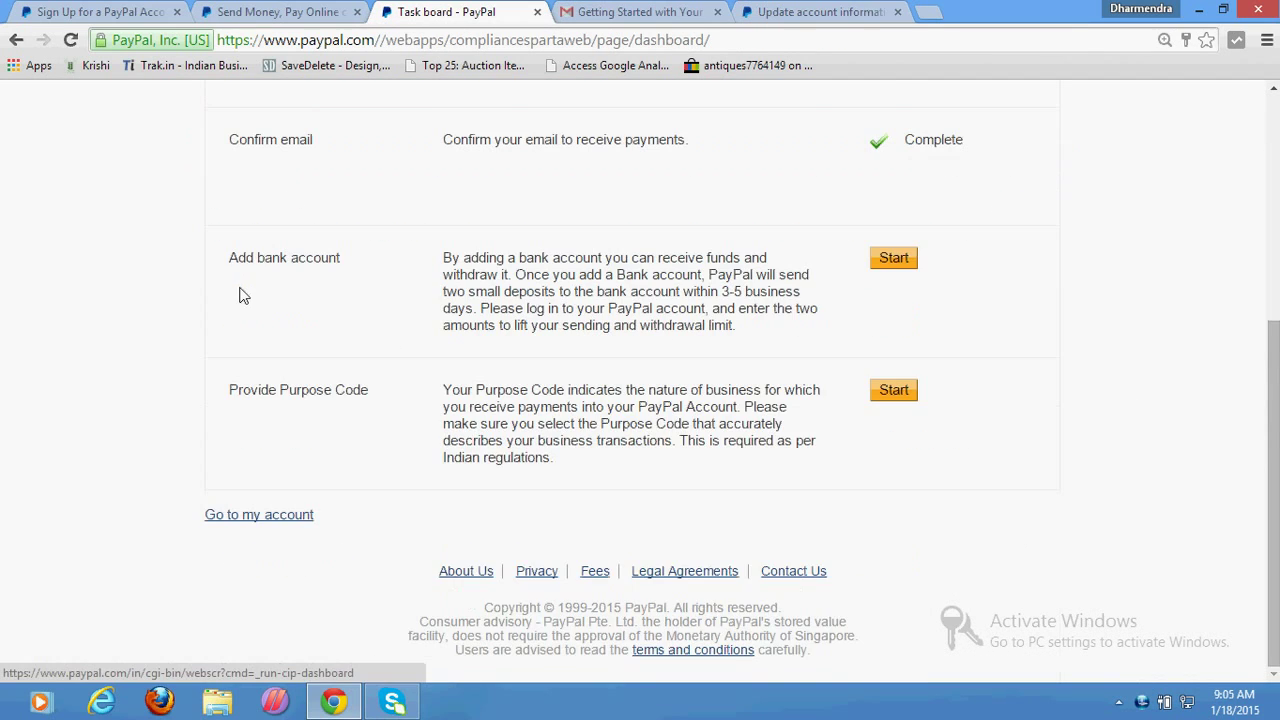
pyautogui.scroll(4, 275, 343)
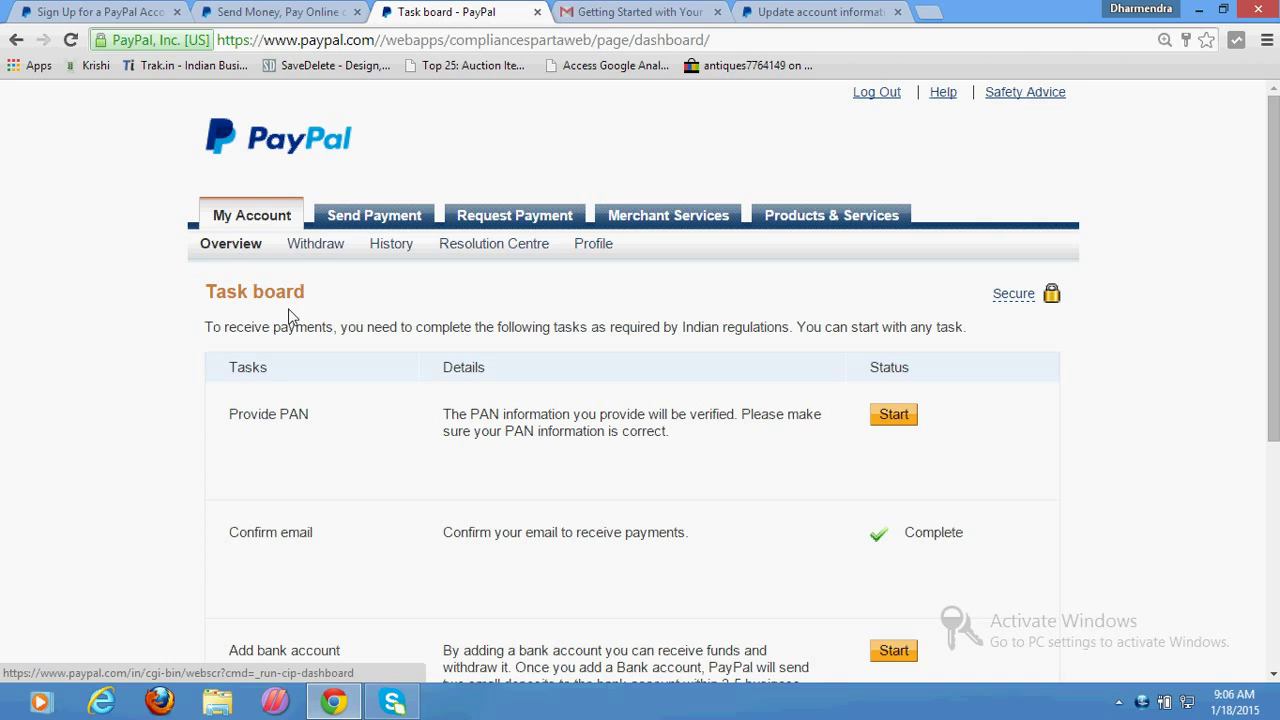
pyautogui.scroll(-2, 855, 390)
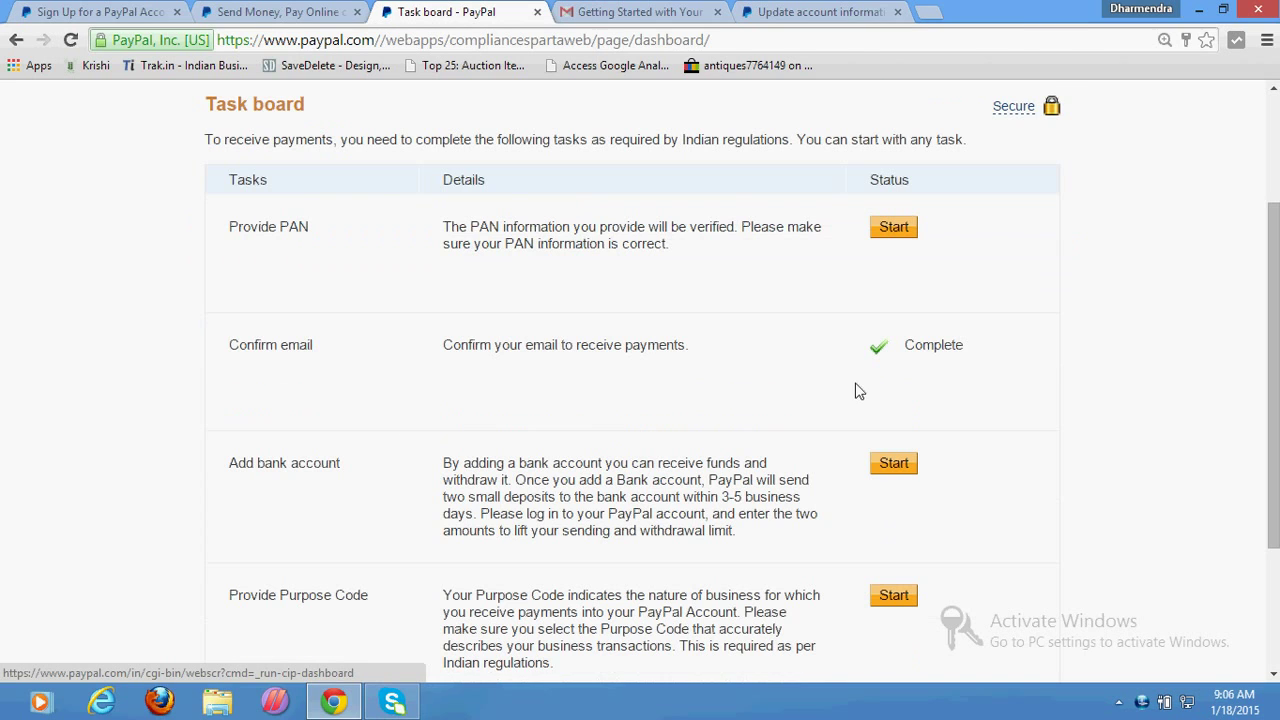
pyautogui.moveTo(230, 226); pyautogui.dragTo(322, 226)
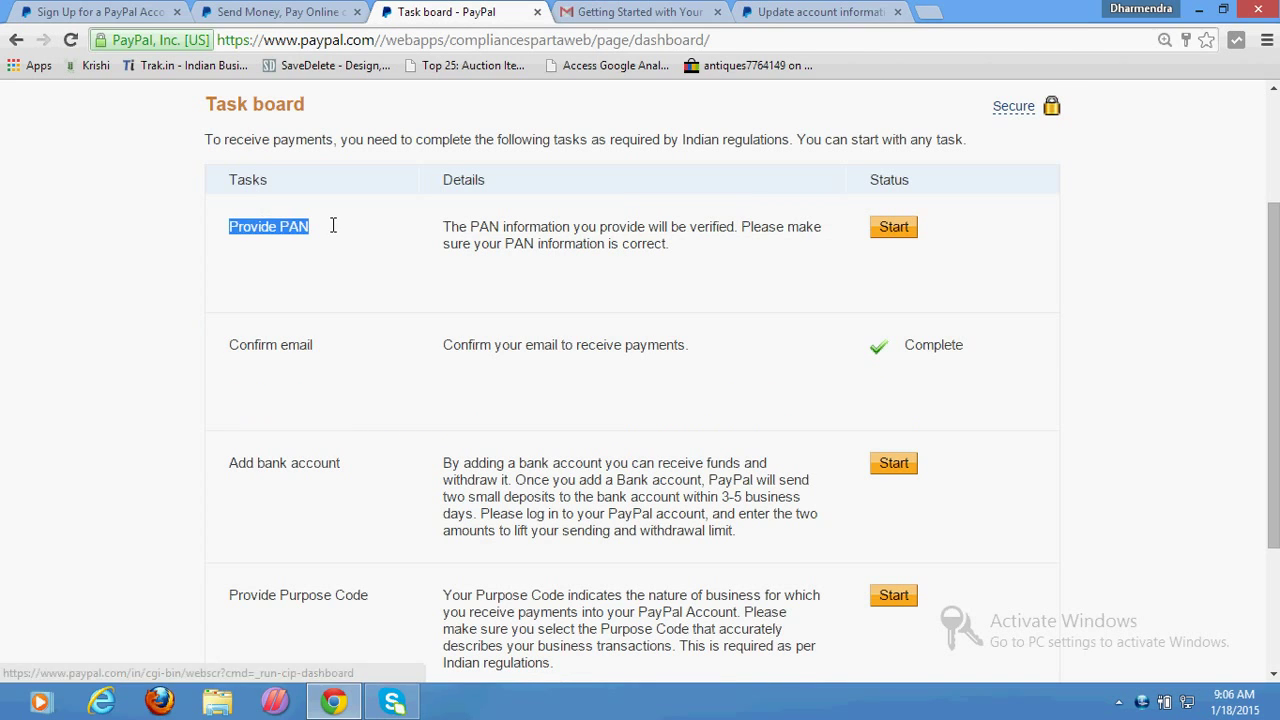
pyautogui.click(437, 249)
pyautogui.rightClick(895, 231)
pyautogui.click(897, 232)
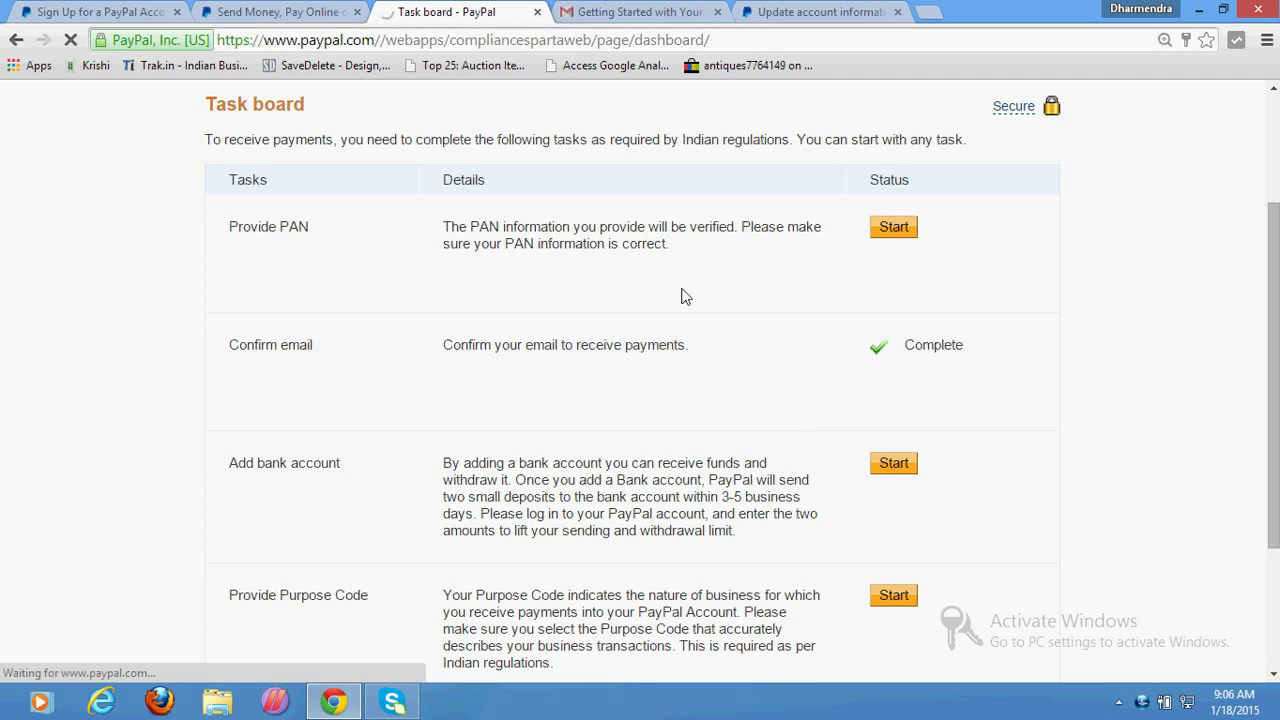
# Go back from Add PAN, open Add bank account, then return to the task board
pyautogui.click(16, 42)
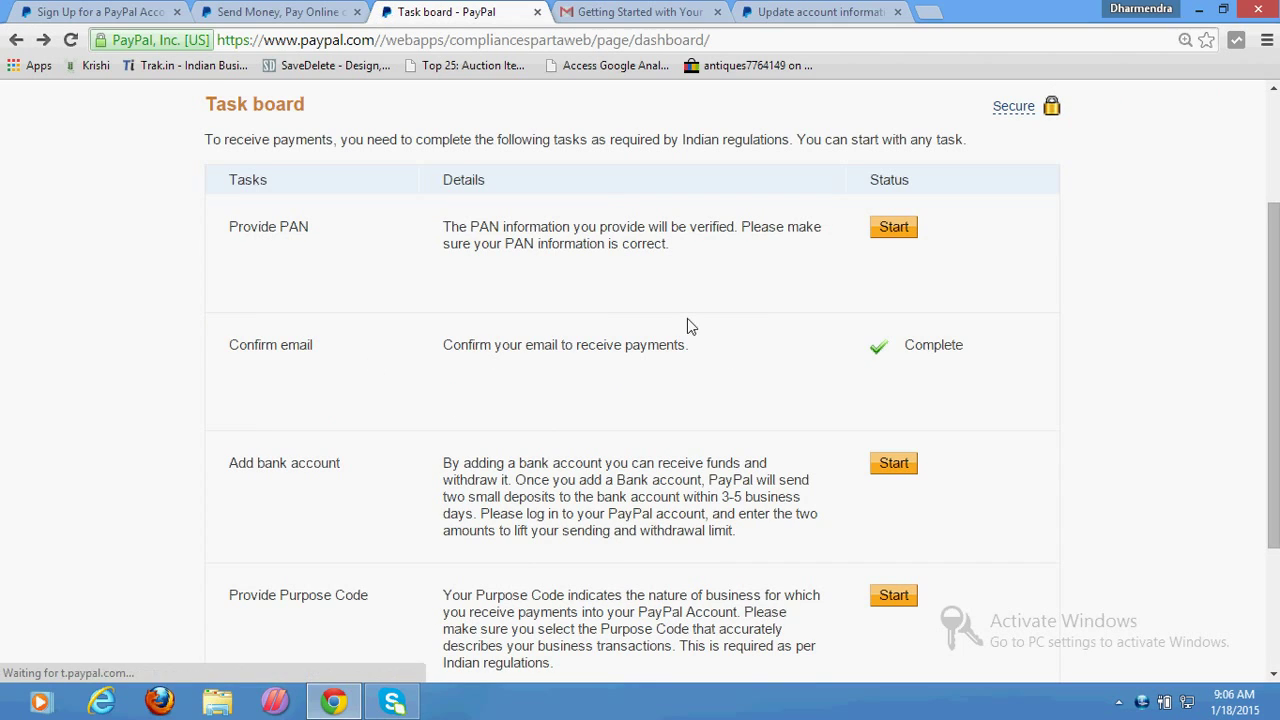
pyautogui.scroll(-1, 687, 326)
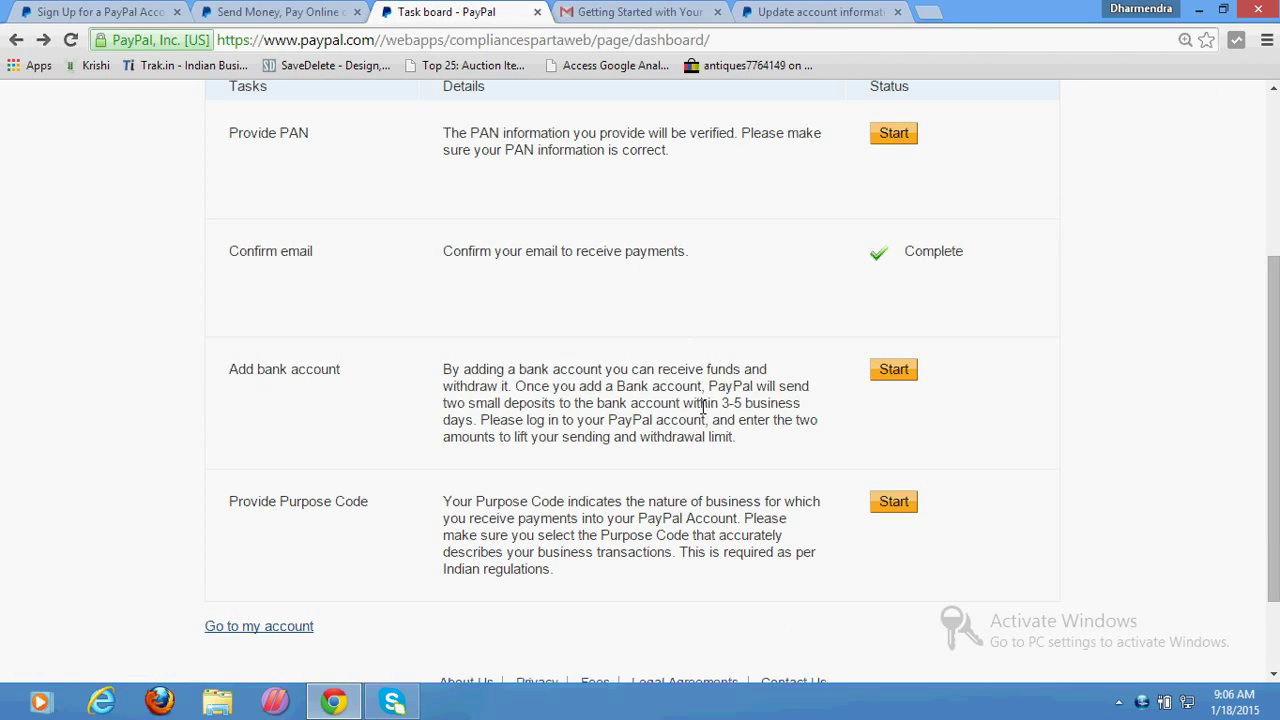
pyautogui.click(884, 377)
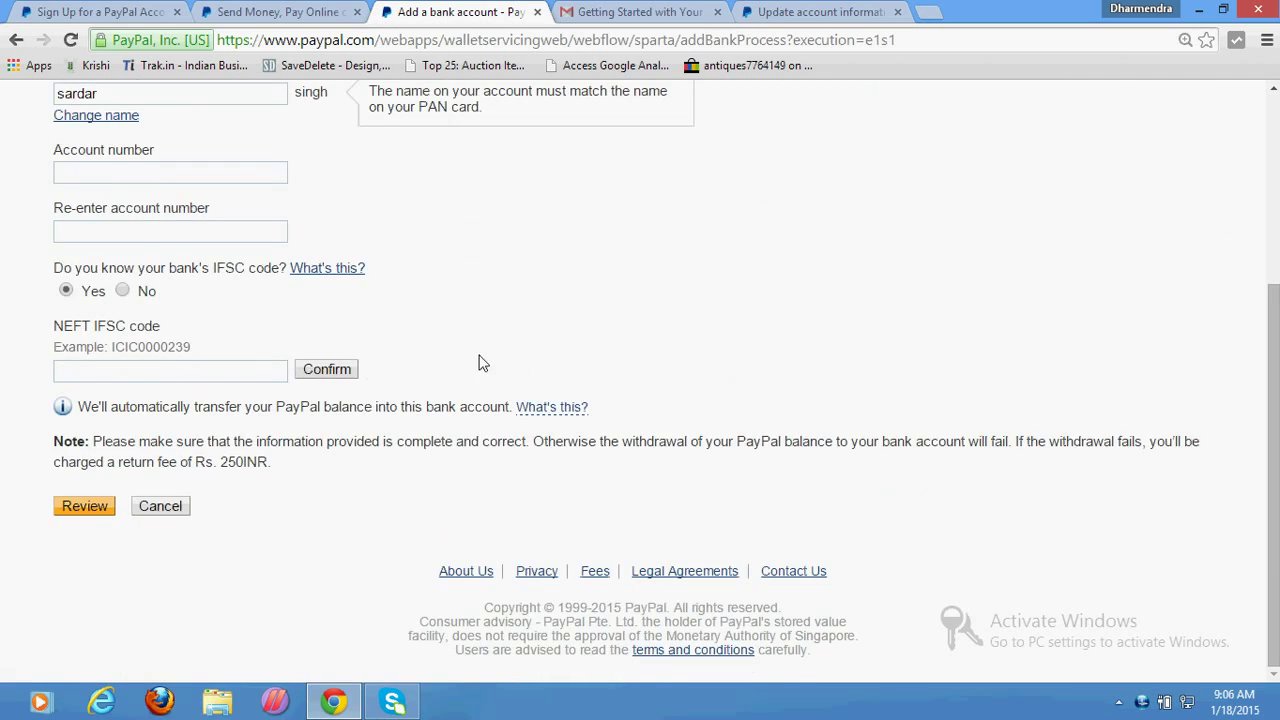
pyautogui.click(14, 40)
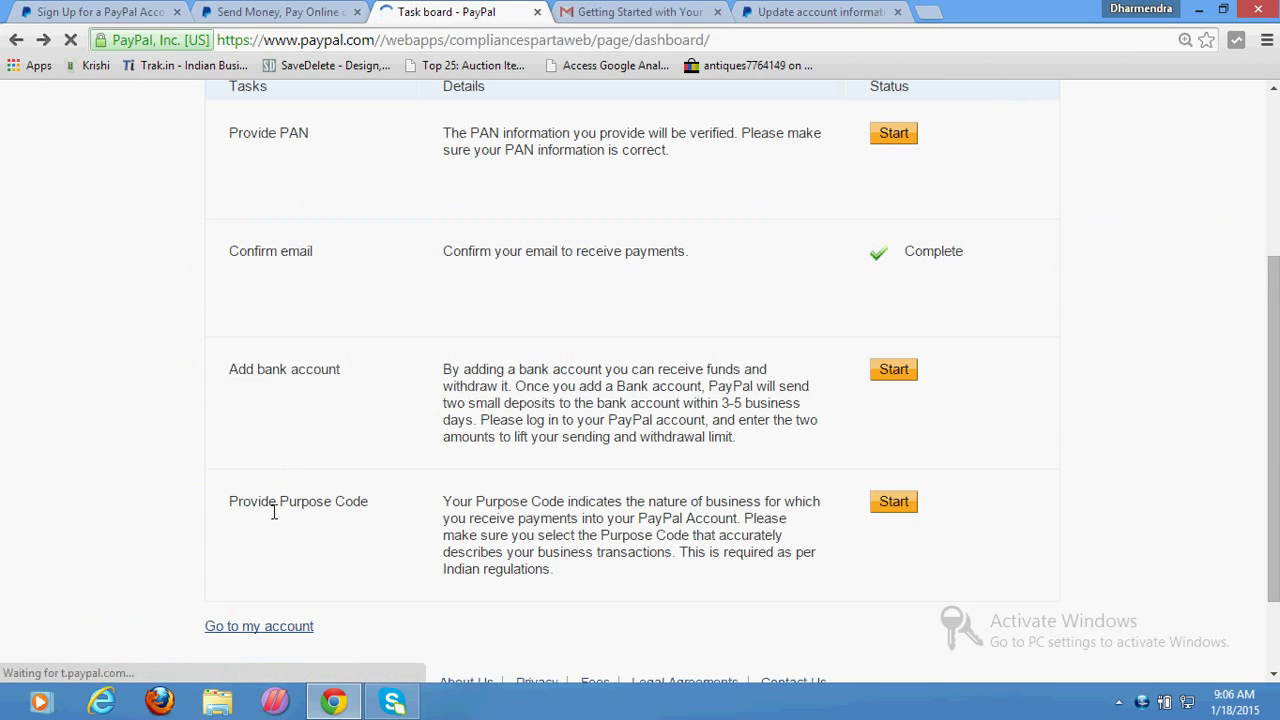
# Open Provide Purpose Code, close the code list unchosen, and reach the verification options page
pyautogui.click(891, 512)
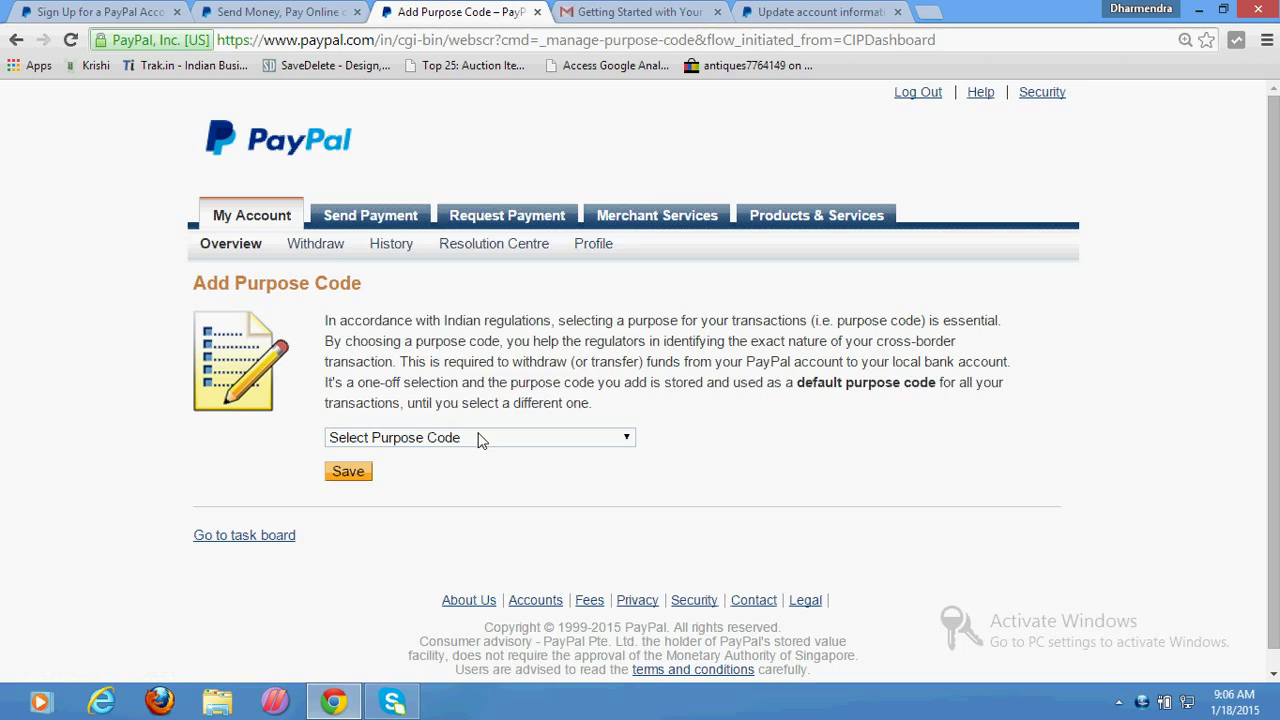
pyautogui.click(478, 437)
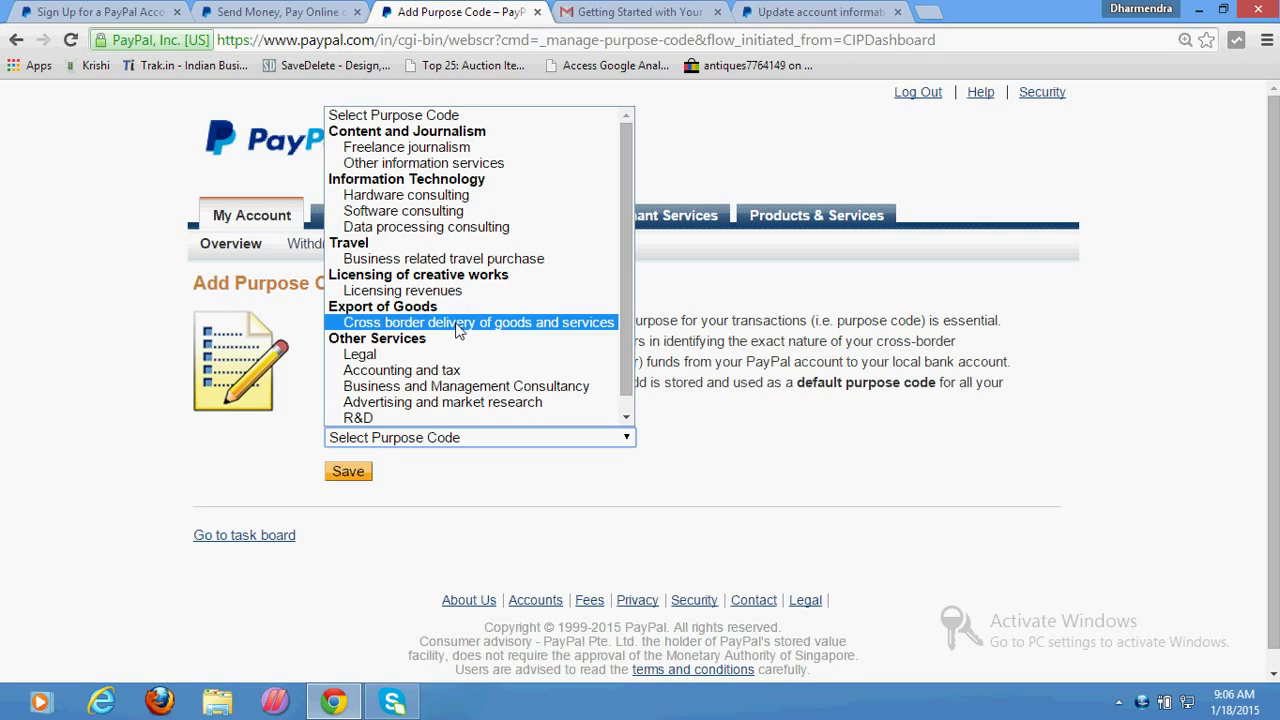
pyautogui.click(57, 388)
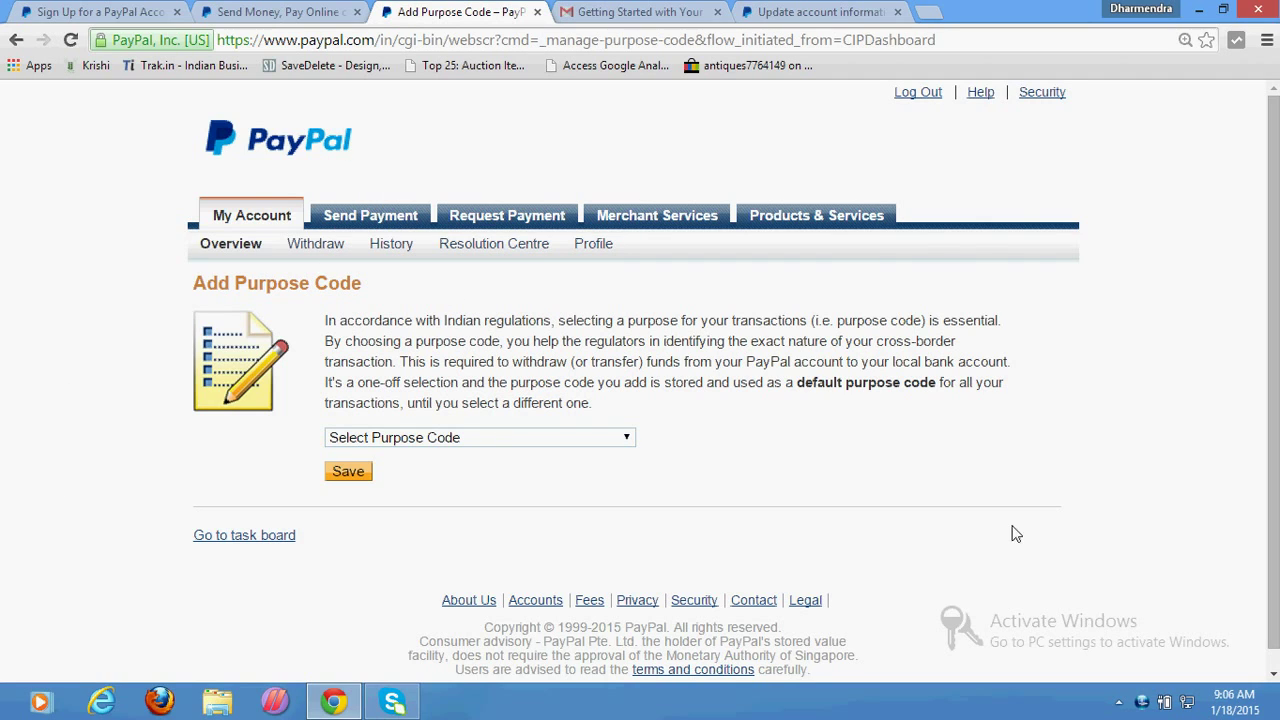
pyautogui.click(1118, 702)
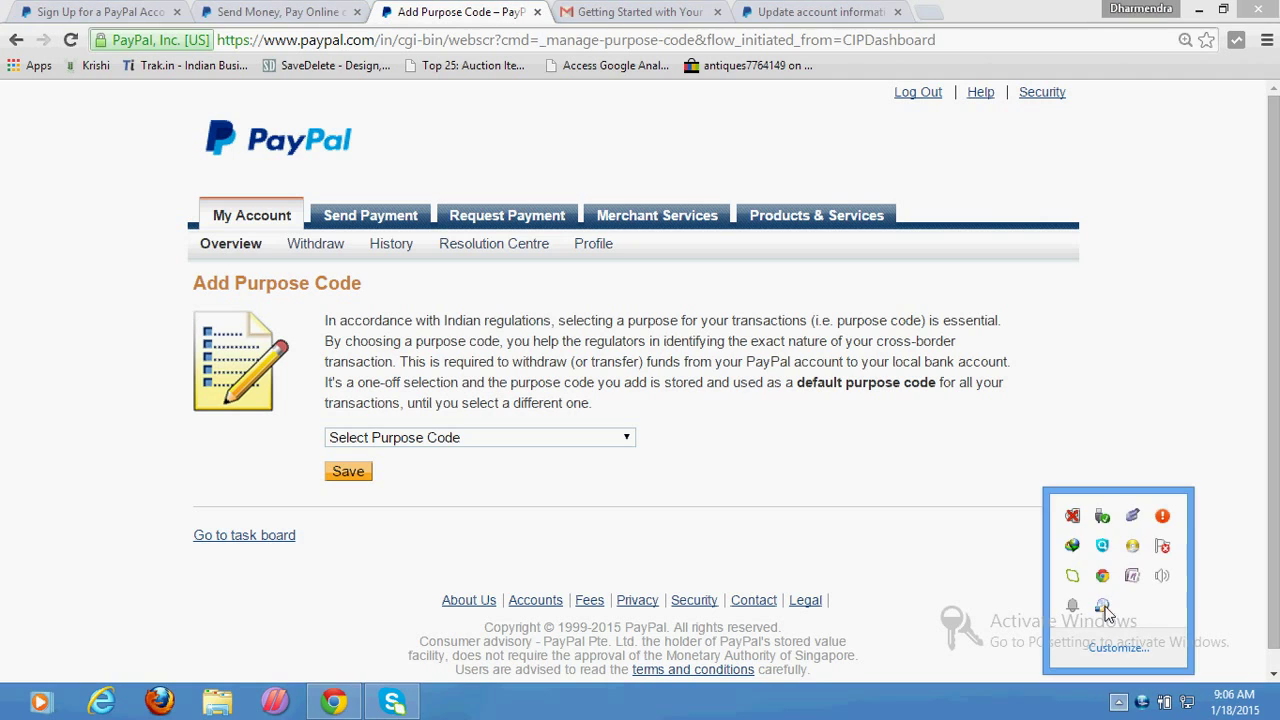
pyautogui.rightClick(1134, 518)
# Start 'Confirm your bank account (recommended)' to reach the Add a bank account form
pyautogui.click(1160, 477)
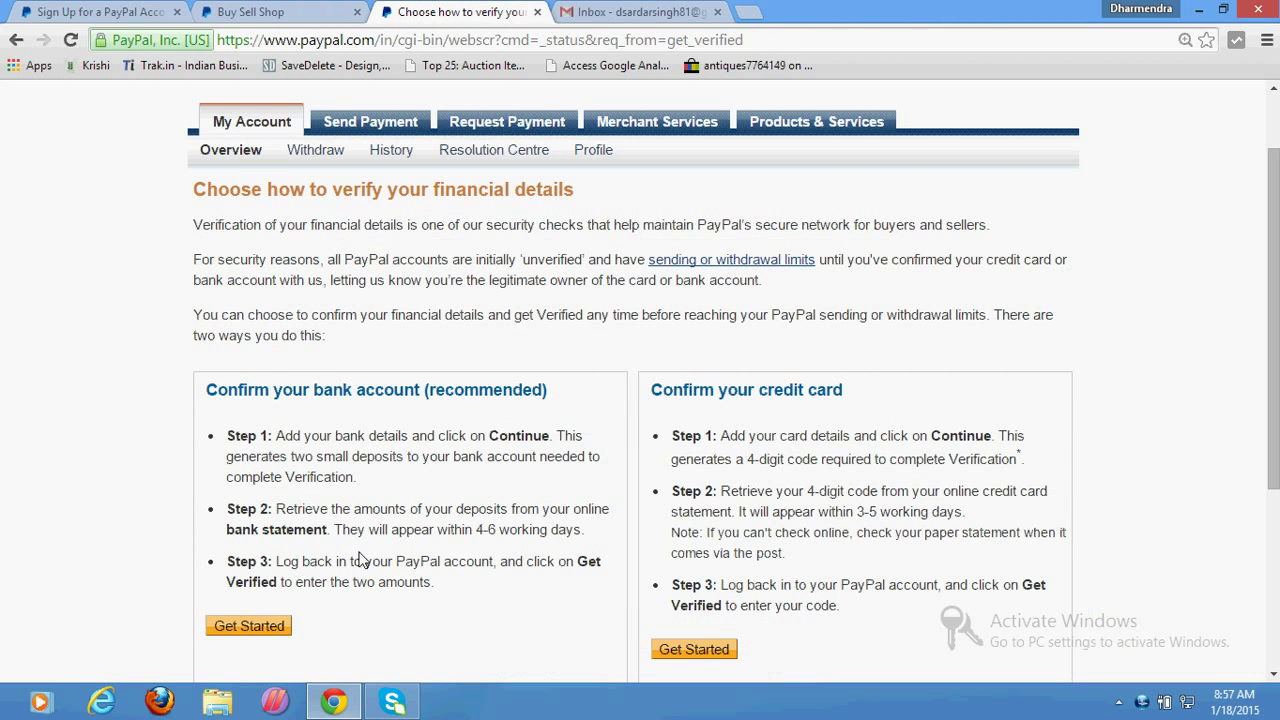
pyautogui.scroll(-1, 365, 530)
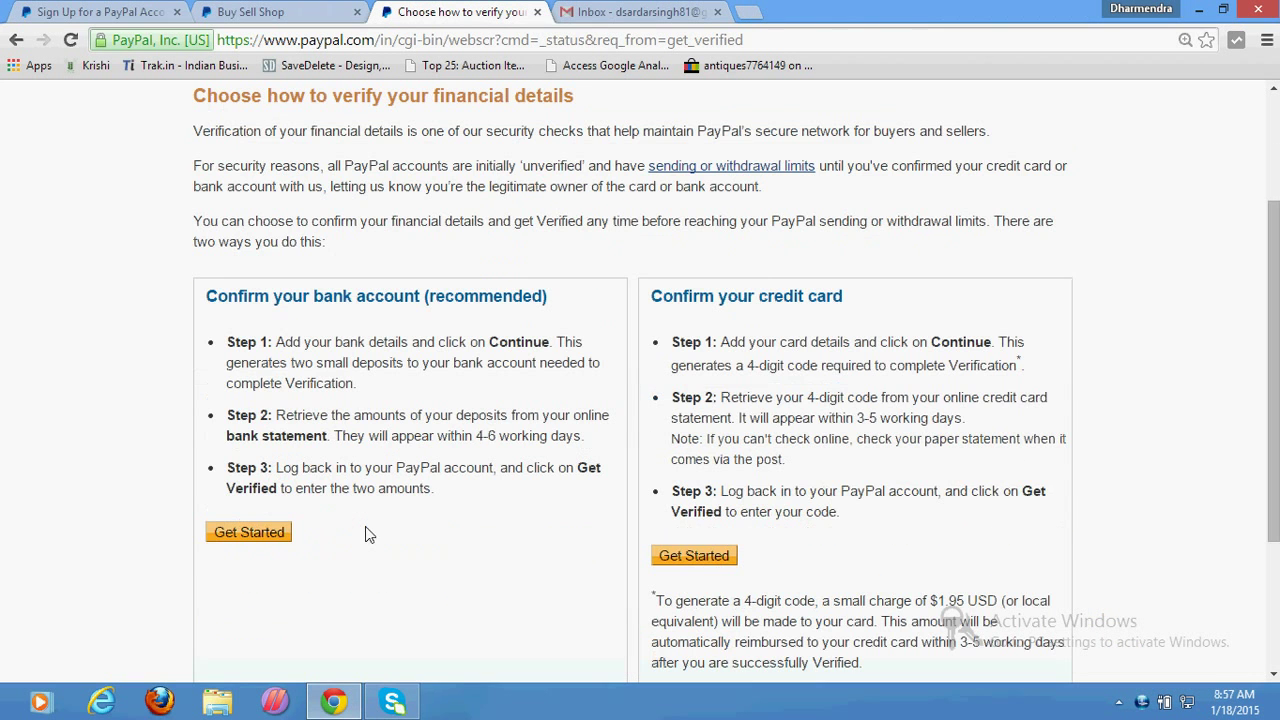
pyautogui.click(249, 532)
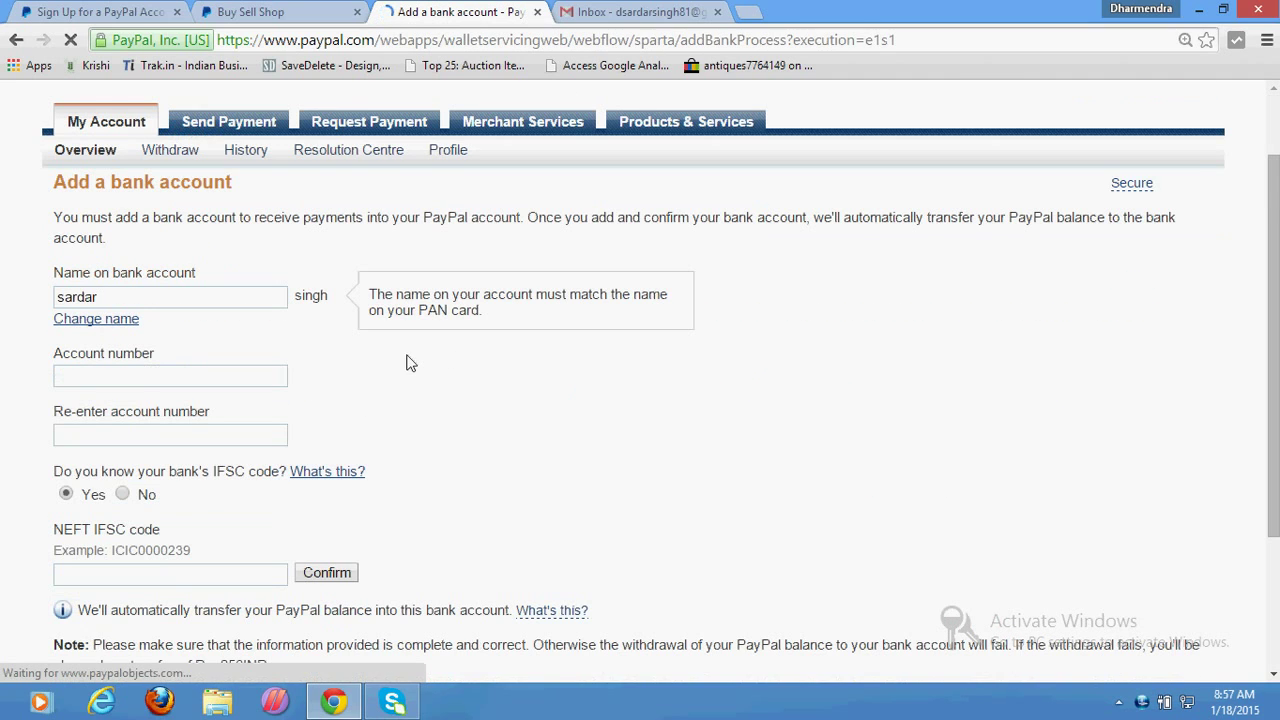
# Visit the name and account number fields without entering details, then reach the verified account overview
pyautogui.click(129, 300)
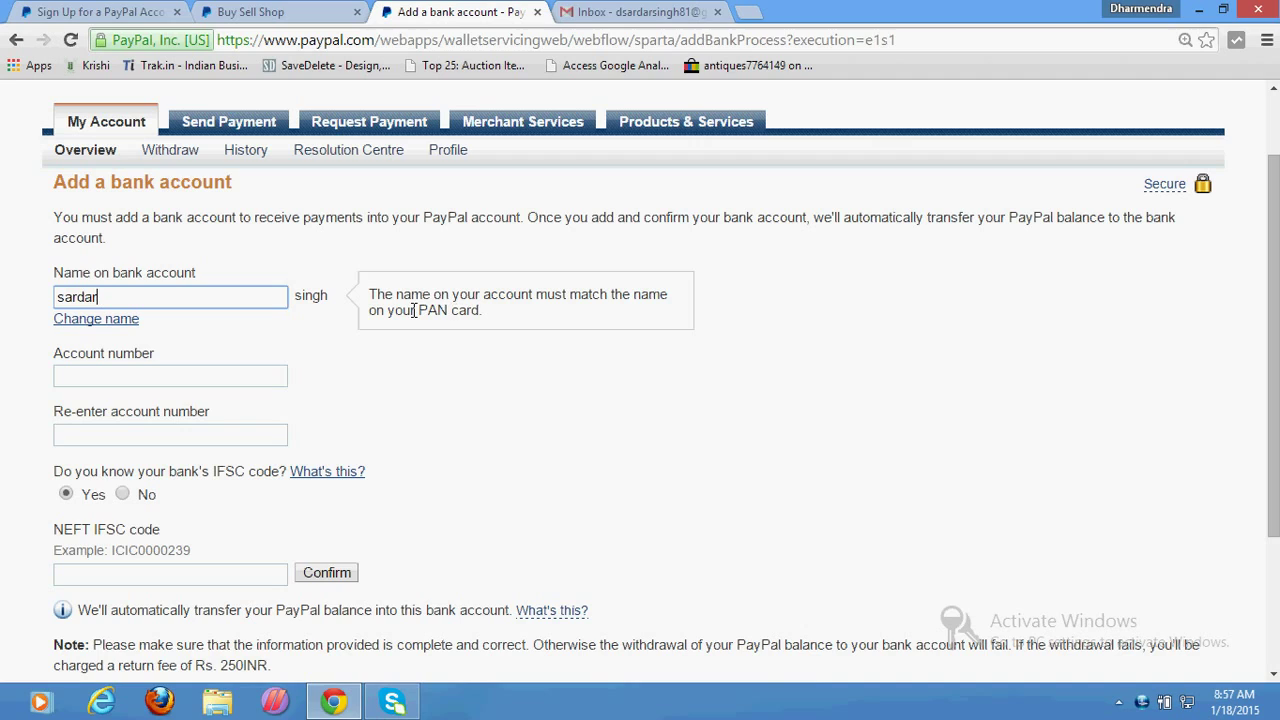
pyautogui.click(242, 375)
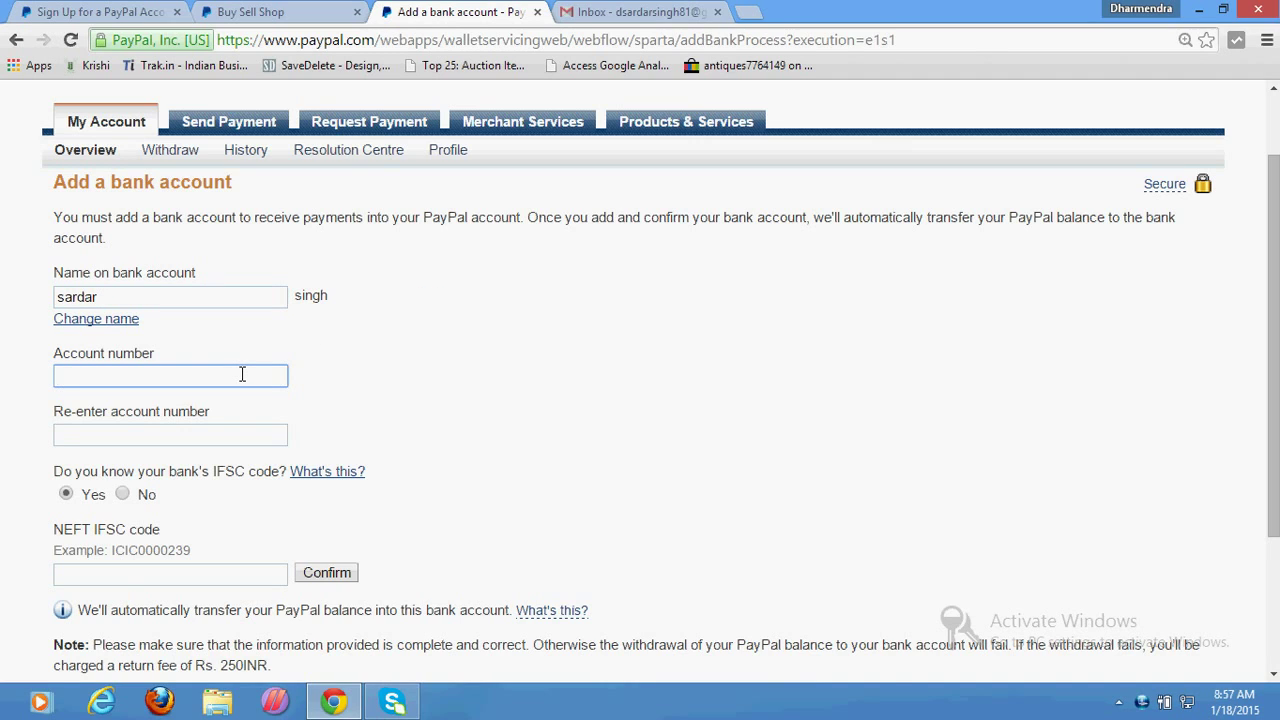
pyautogui.click(172, 440)
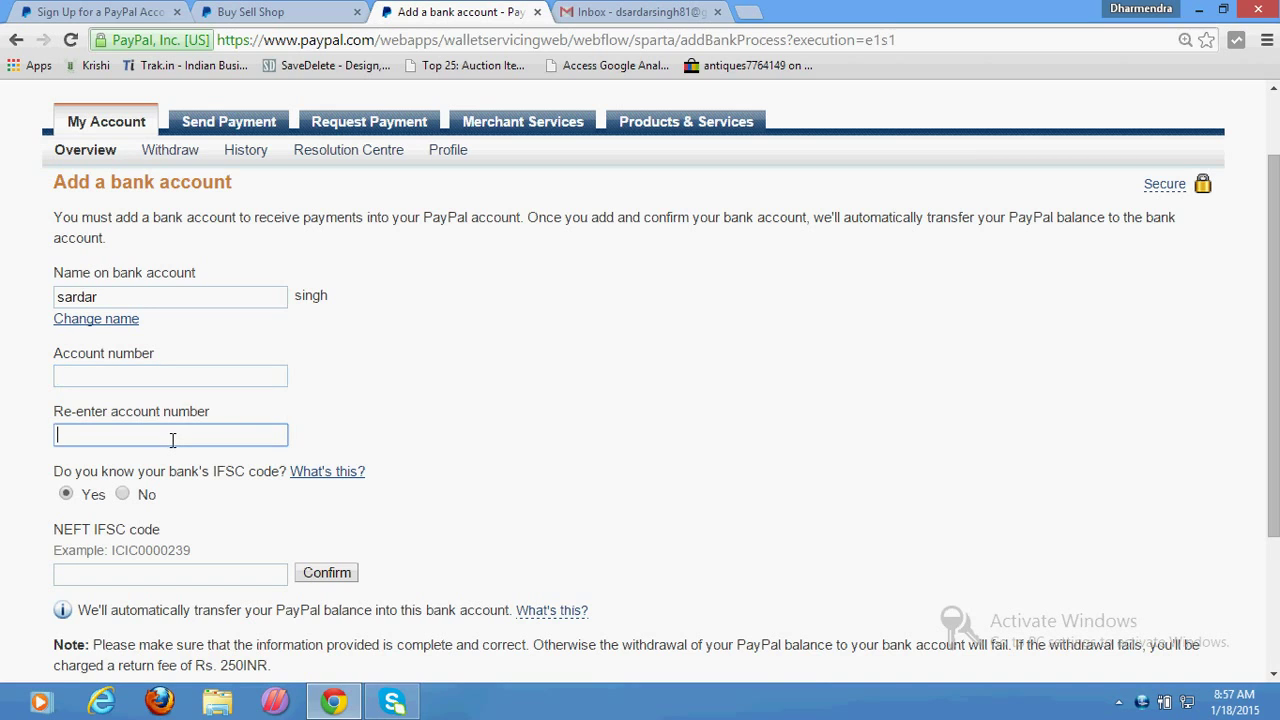
pyautogui.scroll(-1, 172, 440)
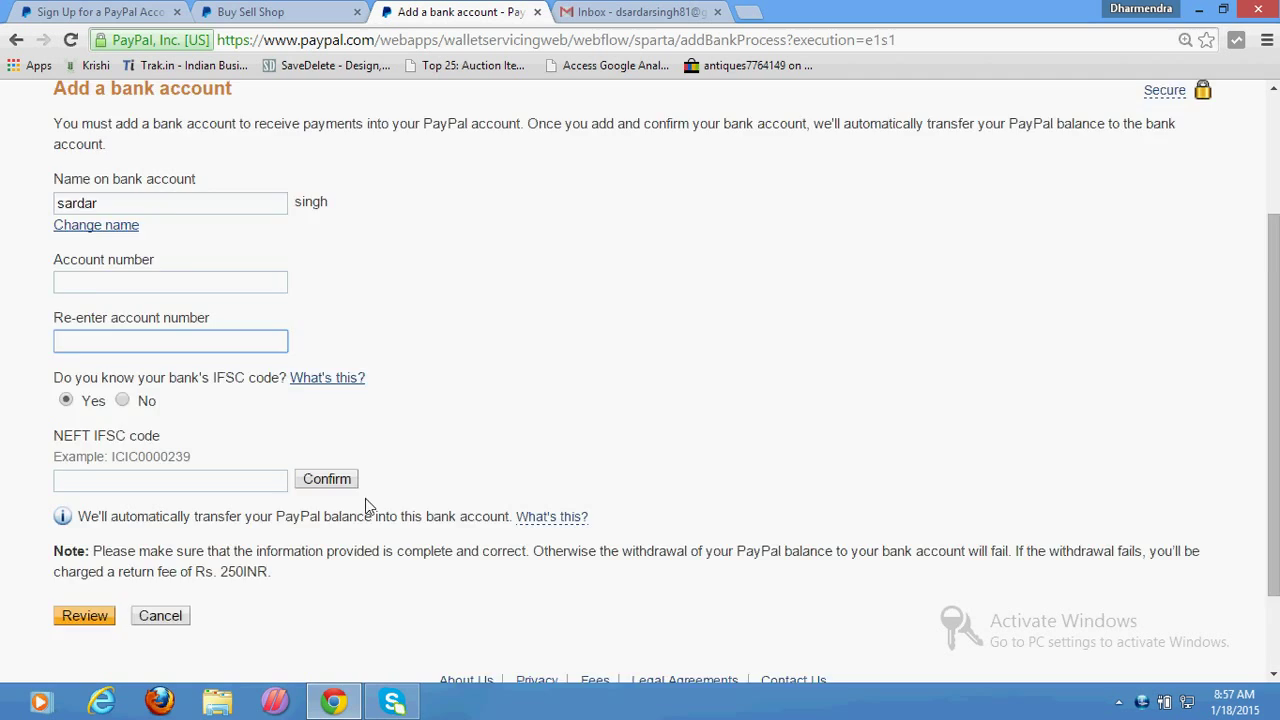
pyautogui.scroll(-1, 368, 505)
pyautogui.scroll(3, 423, 450)
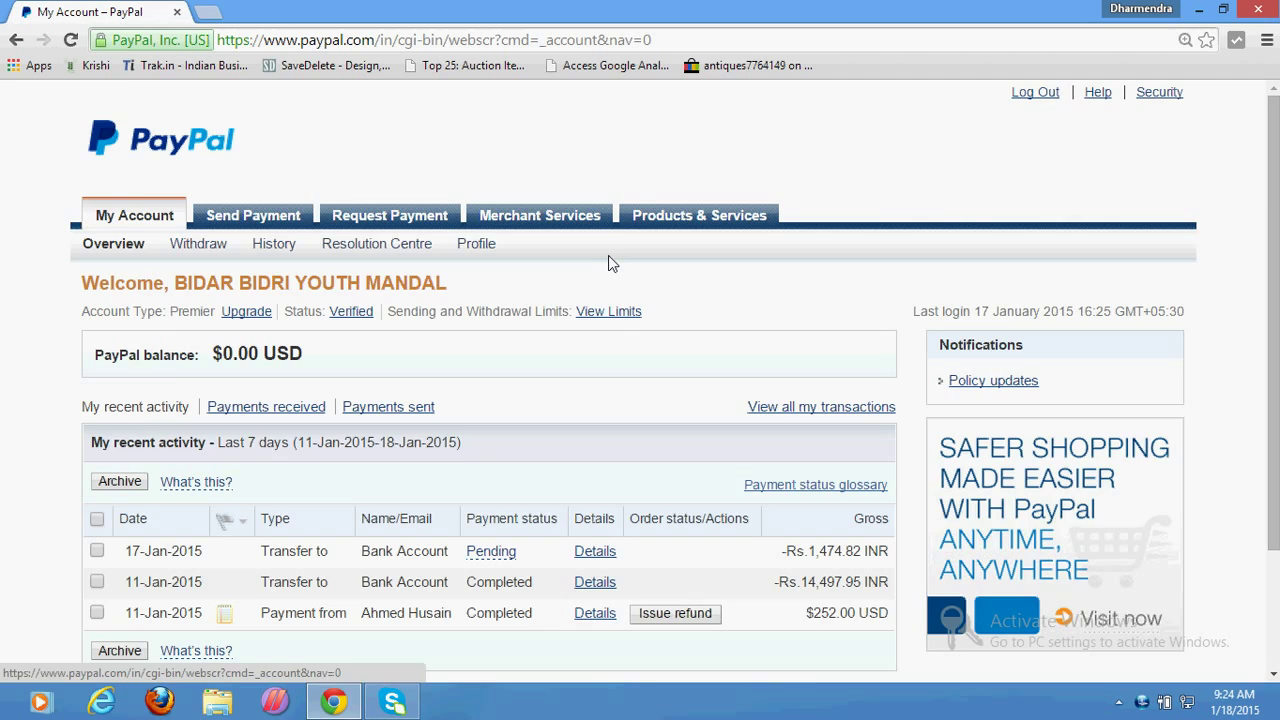
# Check the zero USD balance on the overview and go to Withdraw under My Account
pyautogui.scroll(-3, 620, 300)
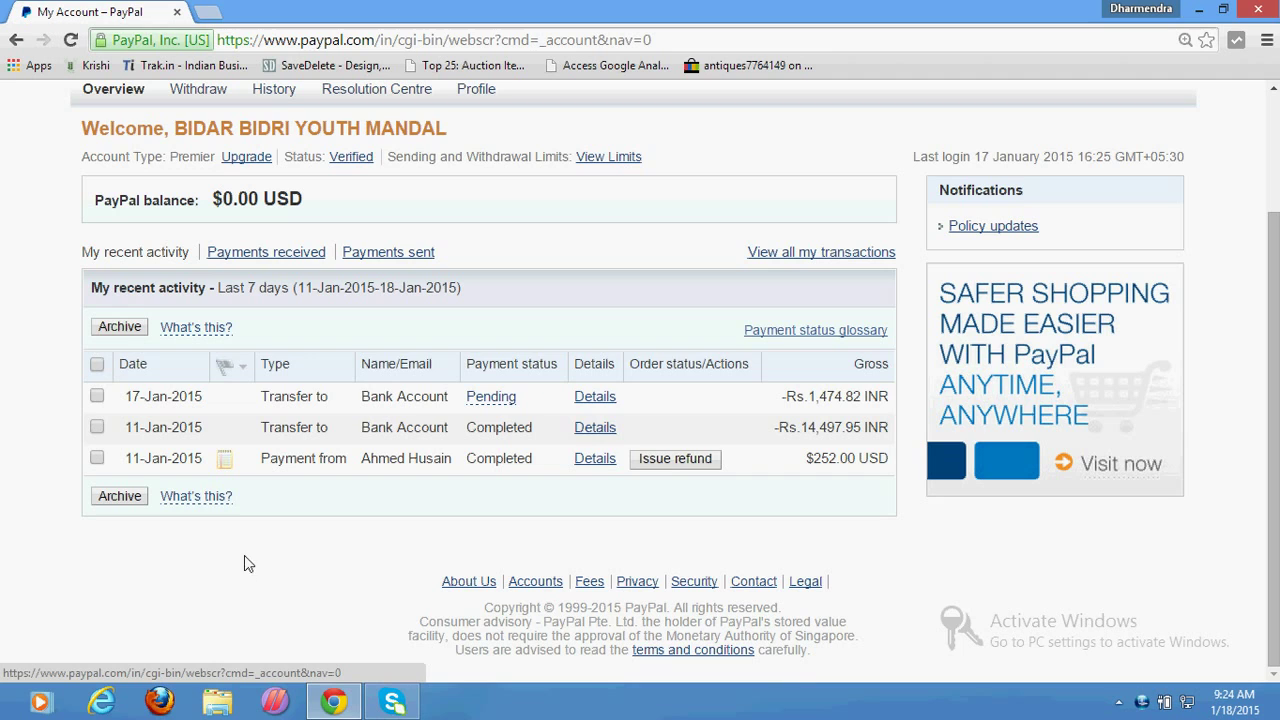
pyautogui.scroll(1, 274, 503)
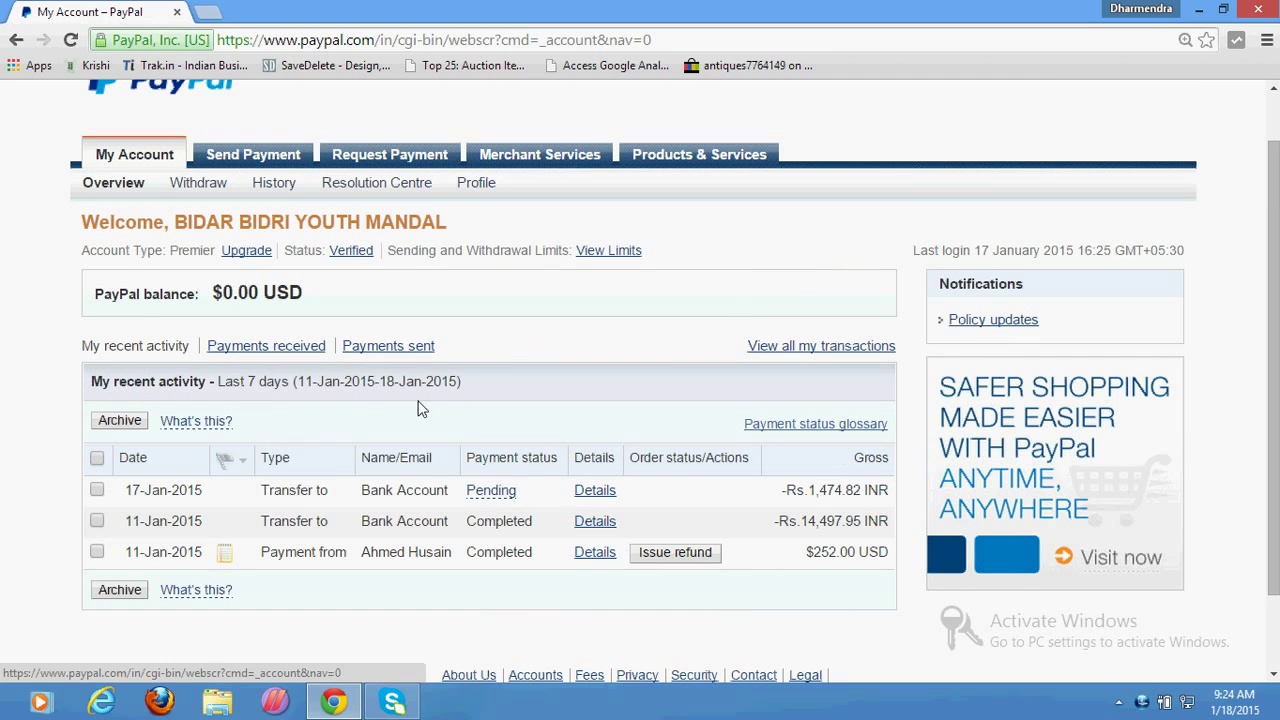
pyautogui.scroll(1, 670, 148)
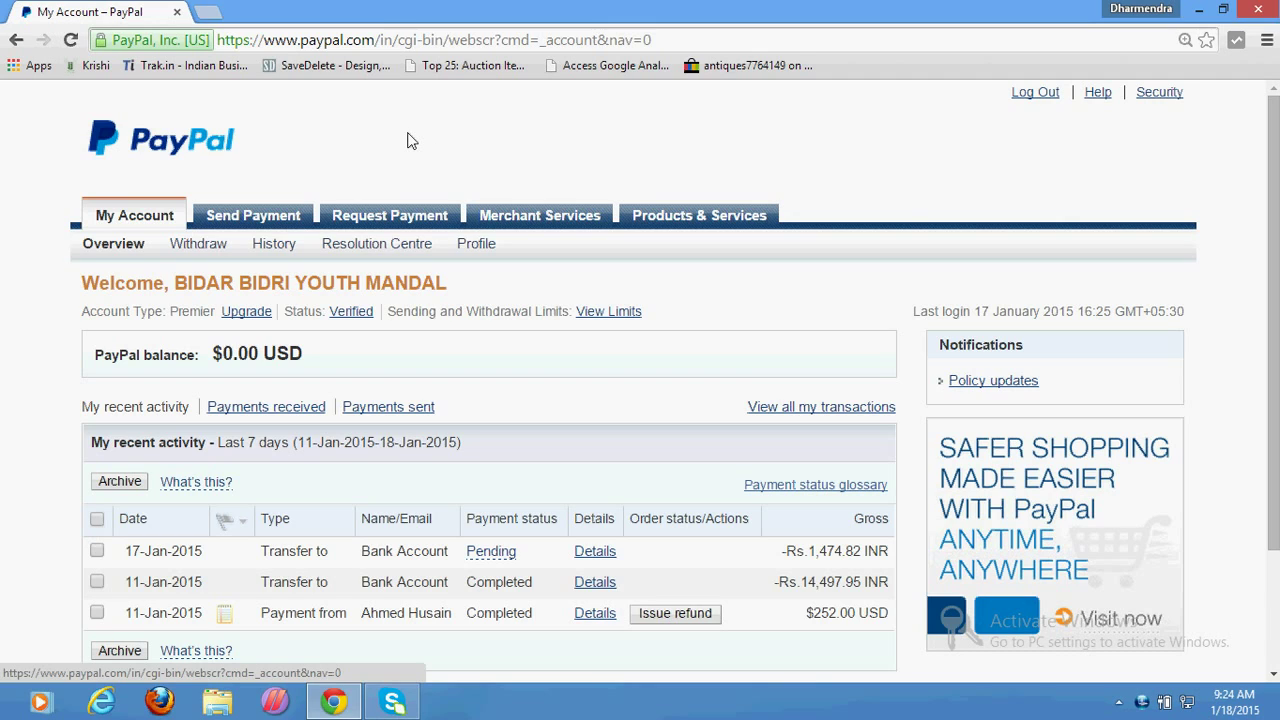
pyautogui.moveTo(95, 356); pyautogui.dragTo(258, 353)
pyautogui.click(318, 360)
pyautogui.click(341, 363)
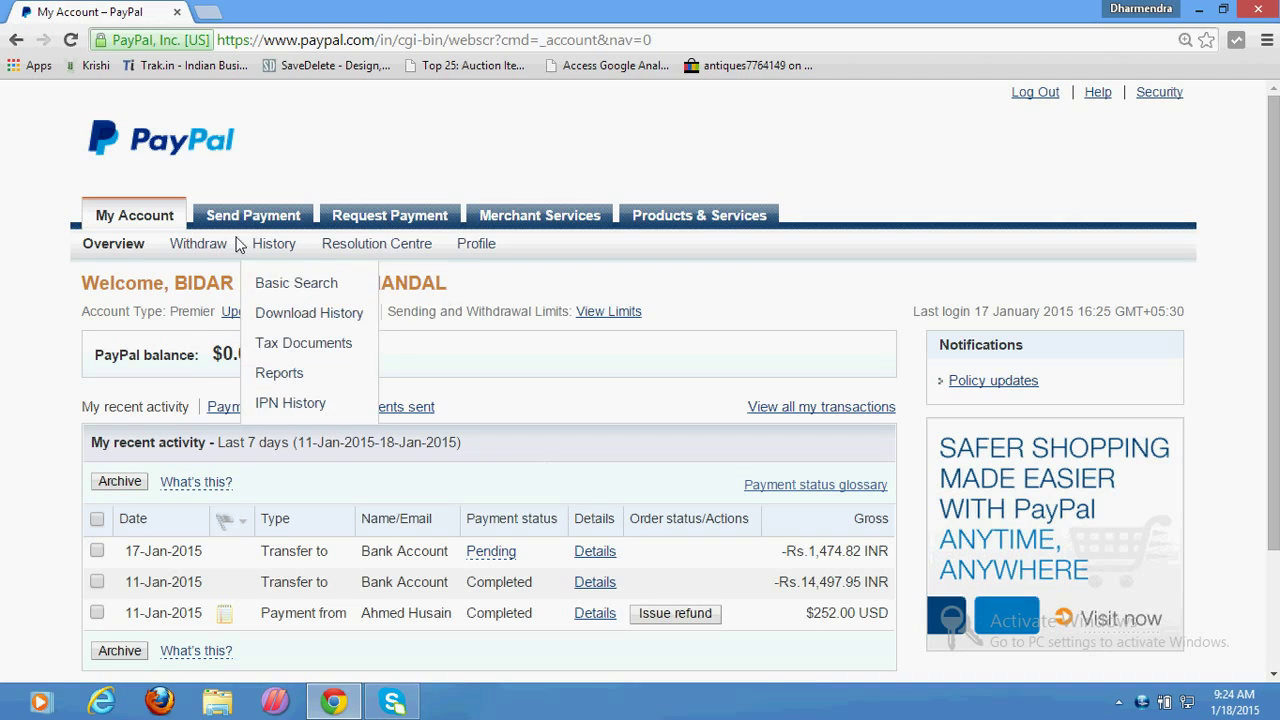
pyautogui.click(203, 248)
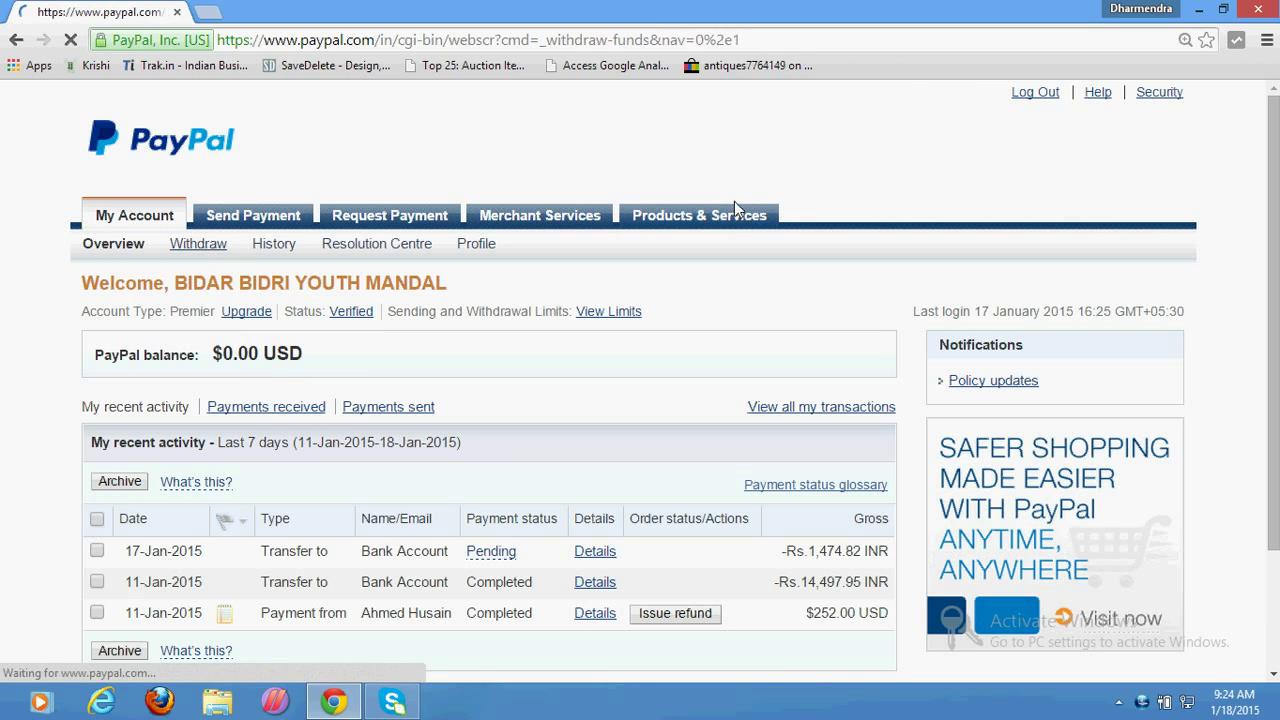
# Check the withdrawal amount and State Bank of India destination, then return to the My Account overview
pyautogui.click(388, 360)
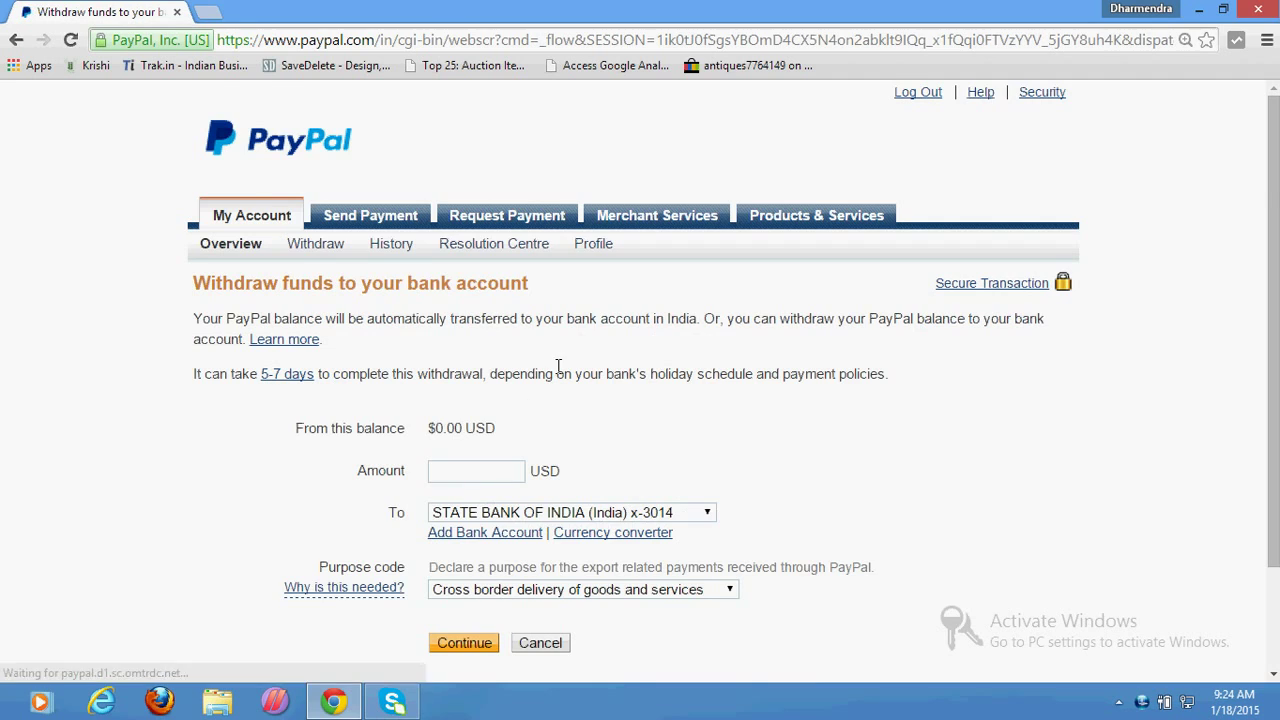
pyautogui.scroll(-2, 558, 367)
pyautogui.click(480, 348)
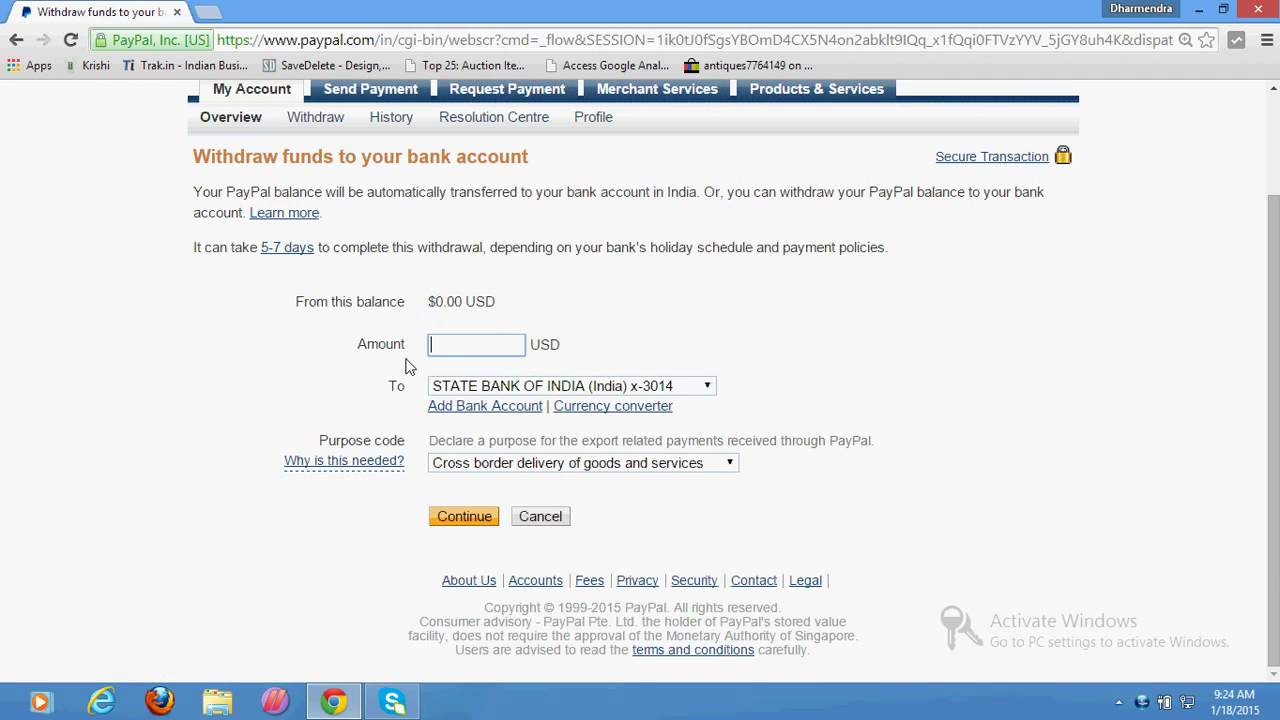
pyautogui.click(518, 392)
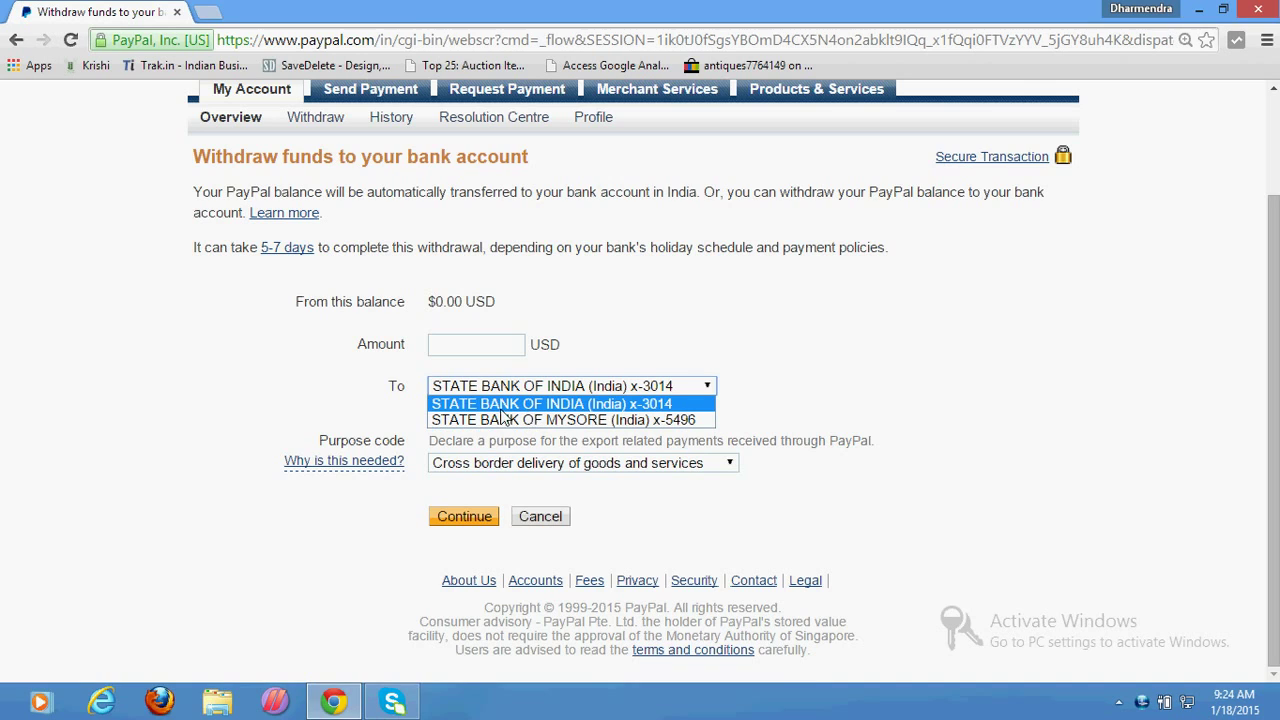
pyautogui.click(757, 332)
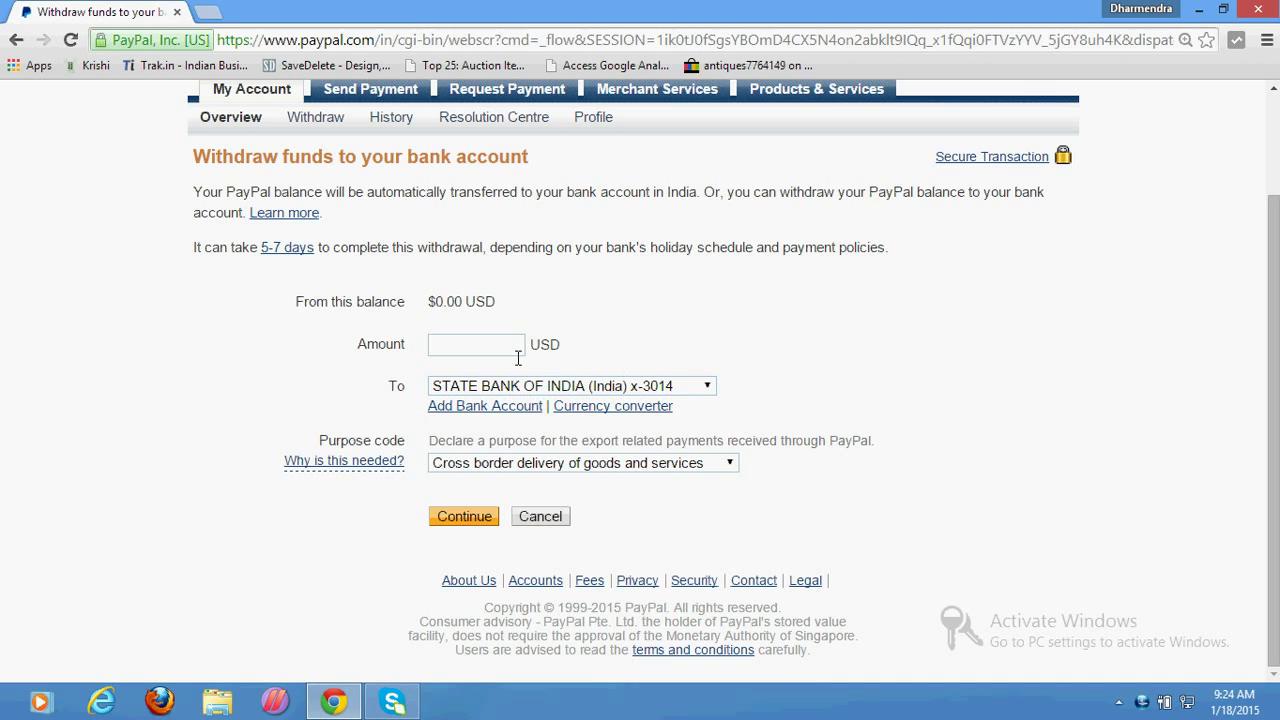
pyautogui.click(507, 386)
pyautogui.click(790, 386)
pyautogui.scroll(2, 220, 265)
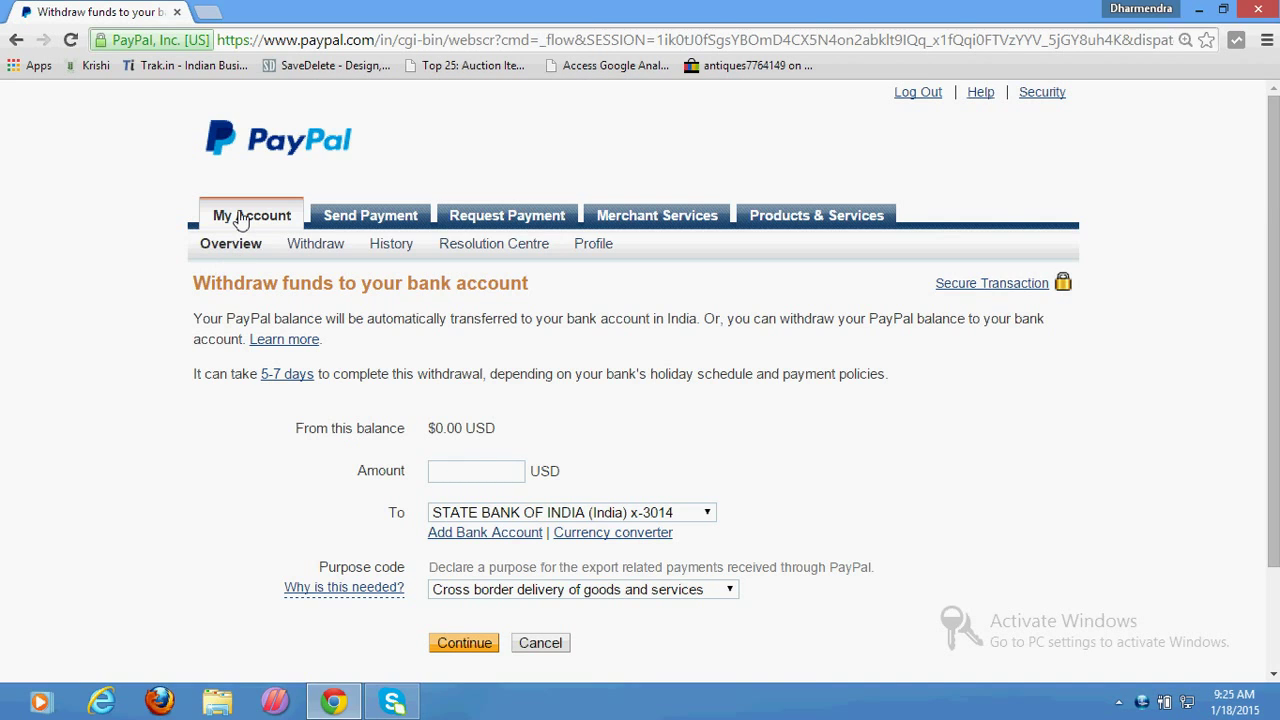
pyautogui.click(241, 220)
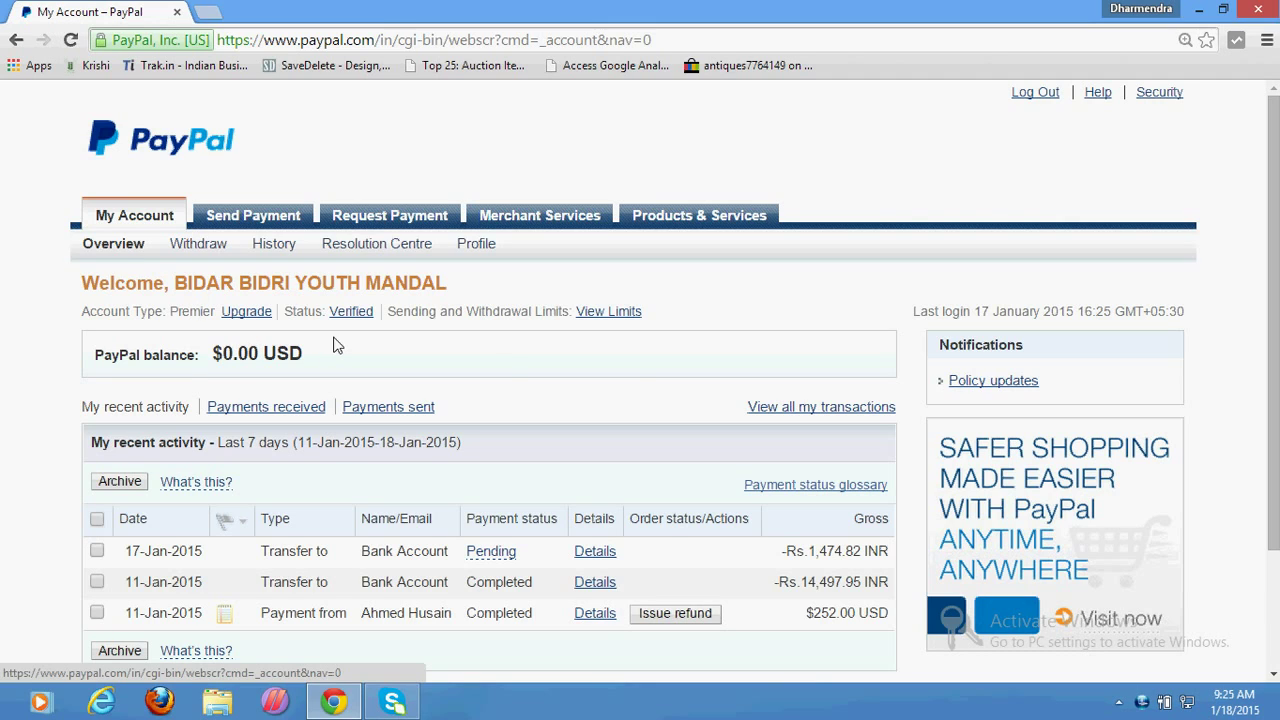
pyautogui.scroll(-1, 631, 361)
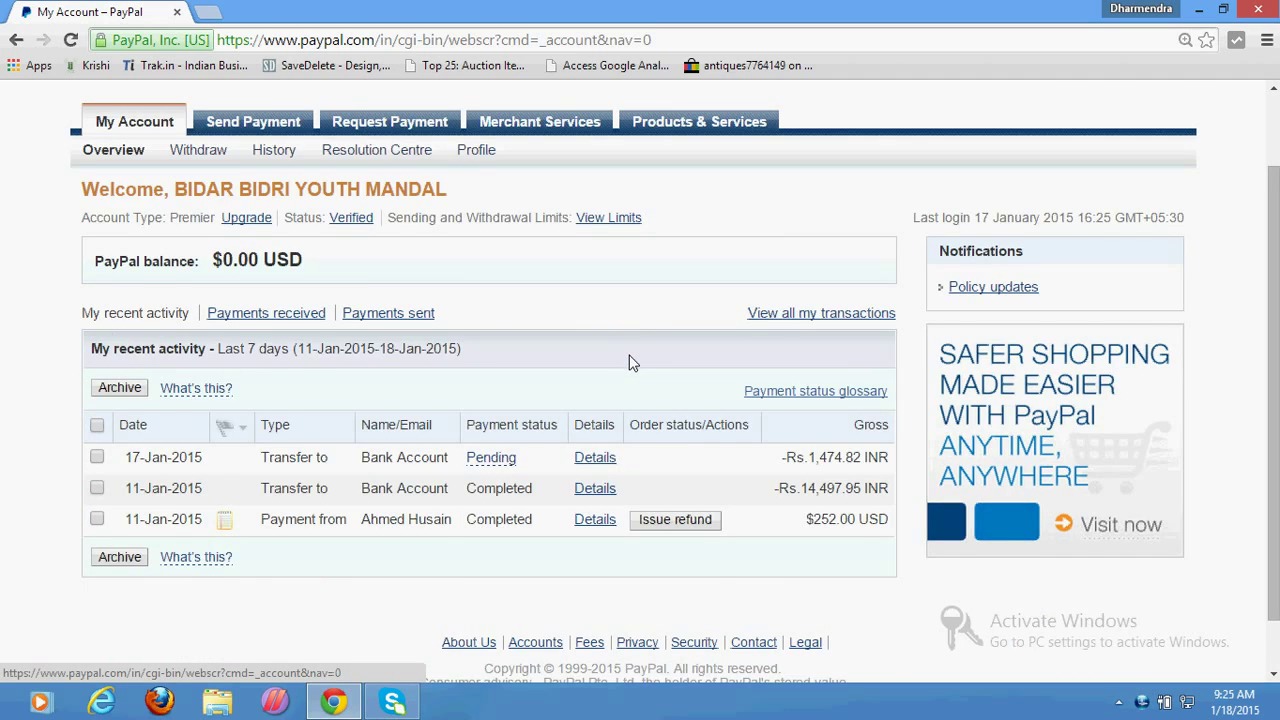
pyautogui.scroll(1, 630, 362)
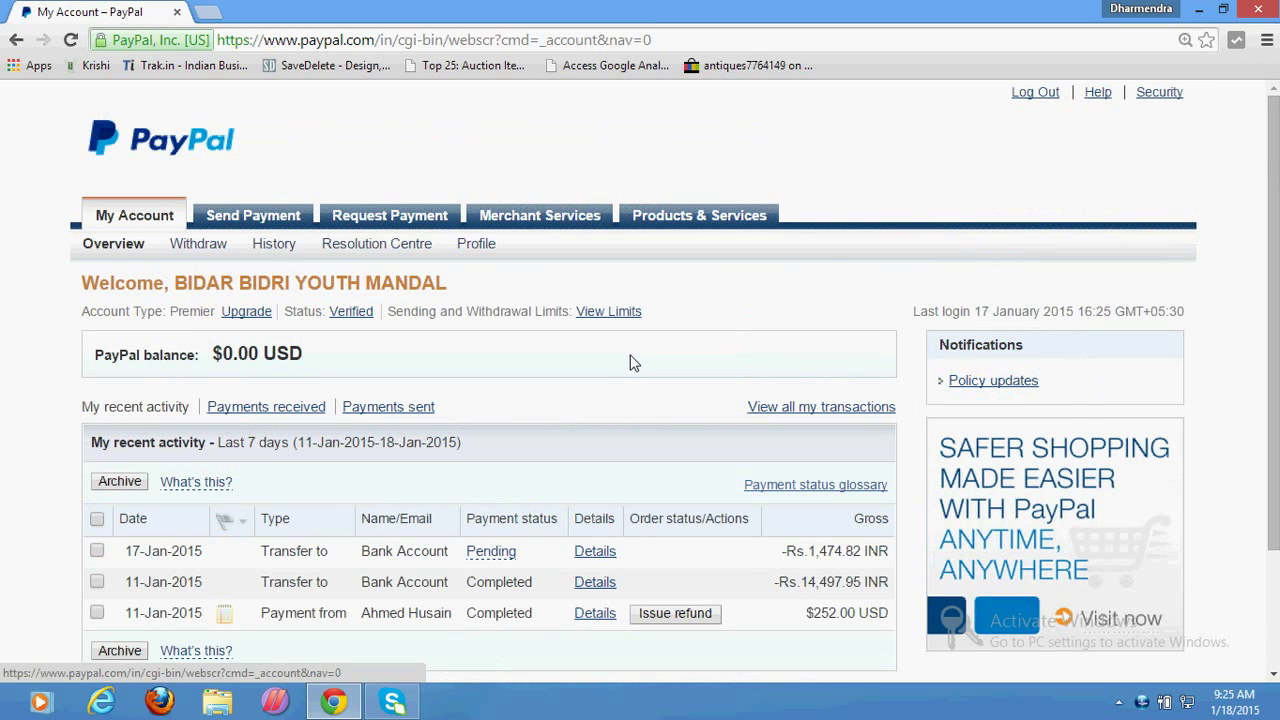